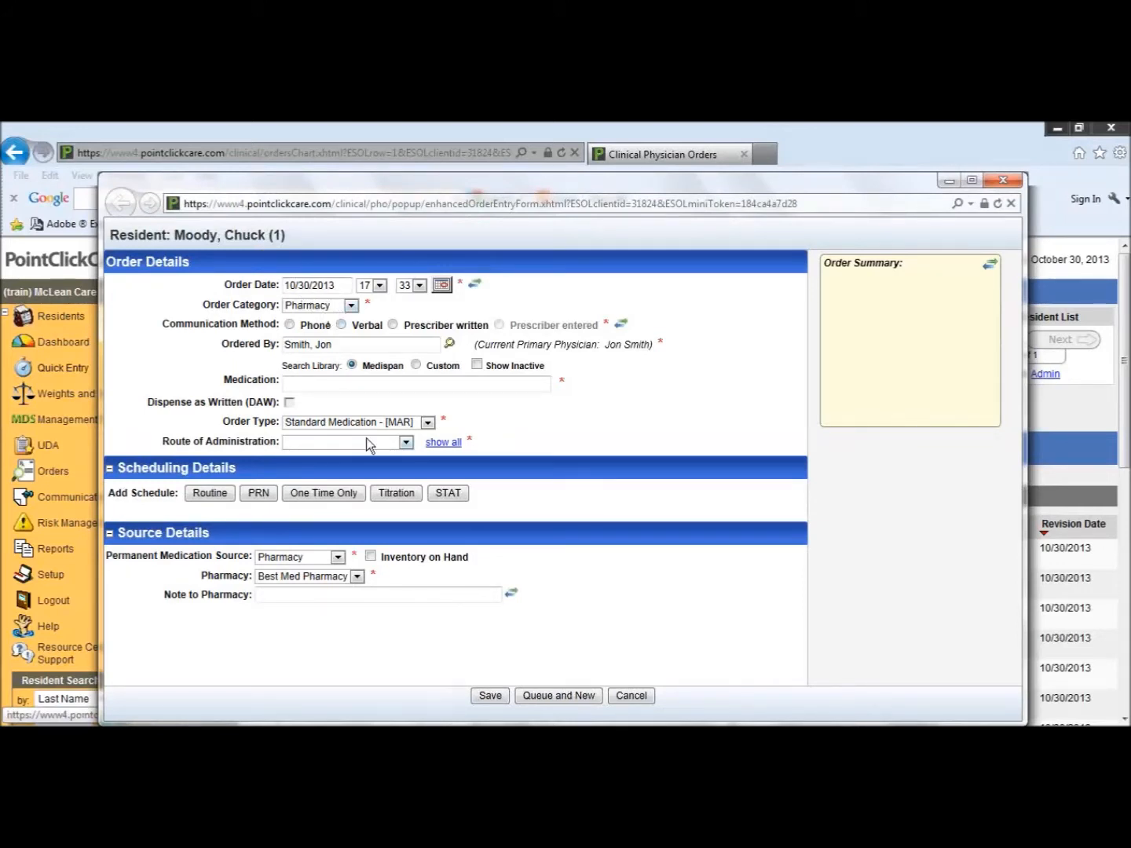
Step: Set the order type to Insulin - [TAR] and choose Levemir Solution as the medication
left_click(406, 424)
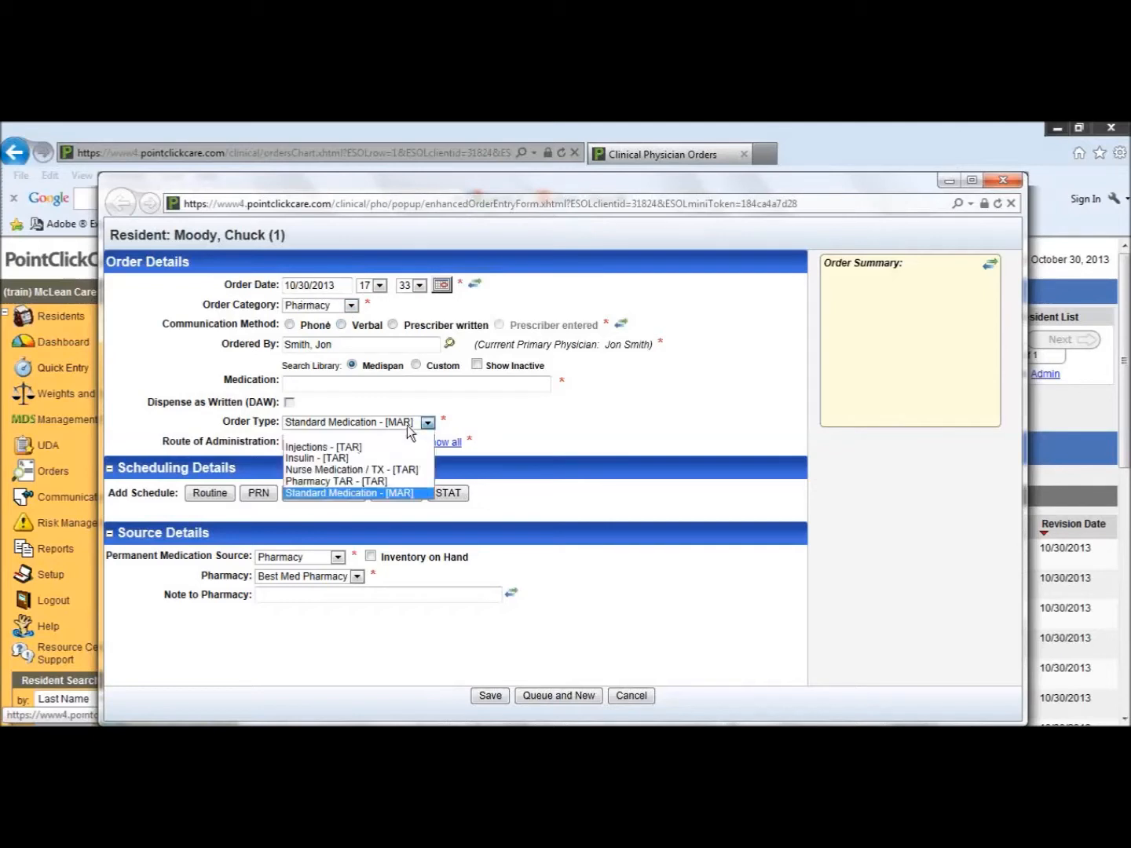
left_click(350, 457)
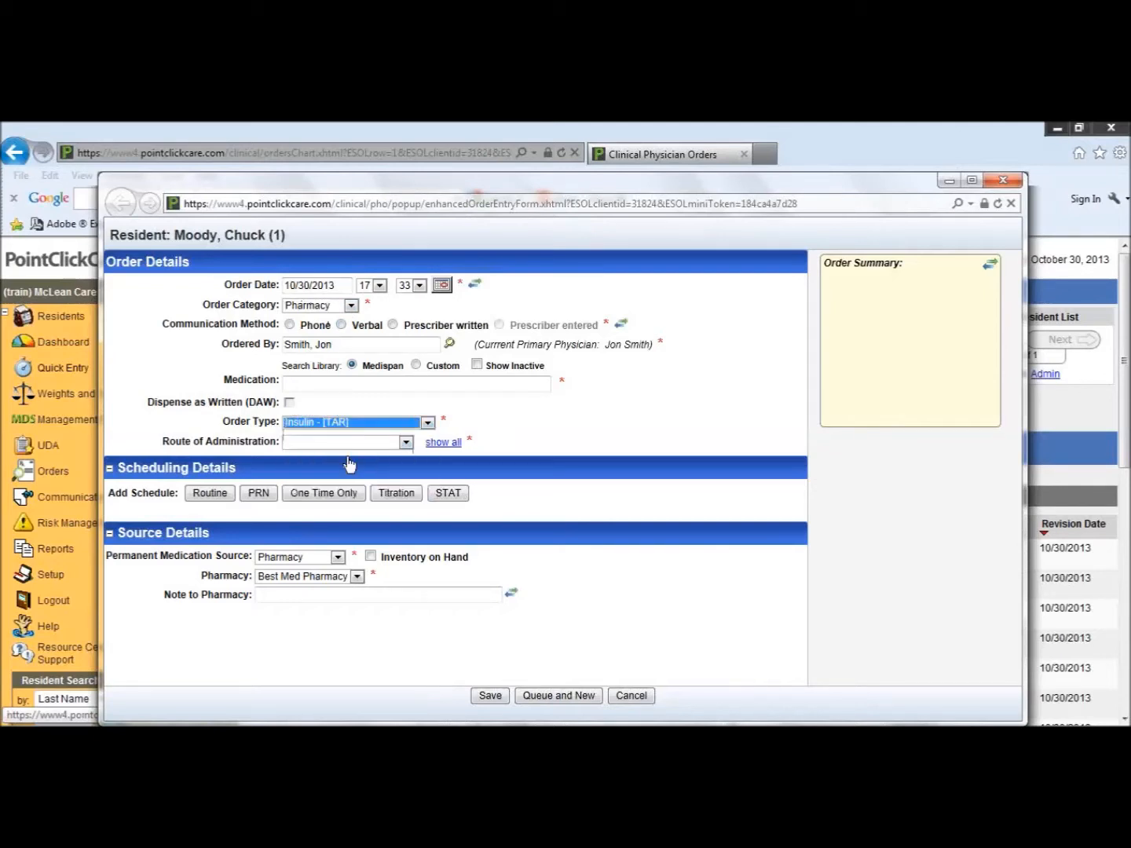
left_click(328, 385)
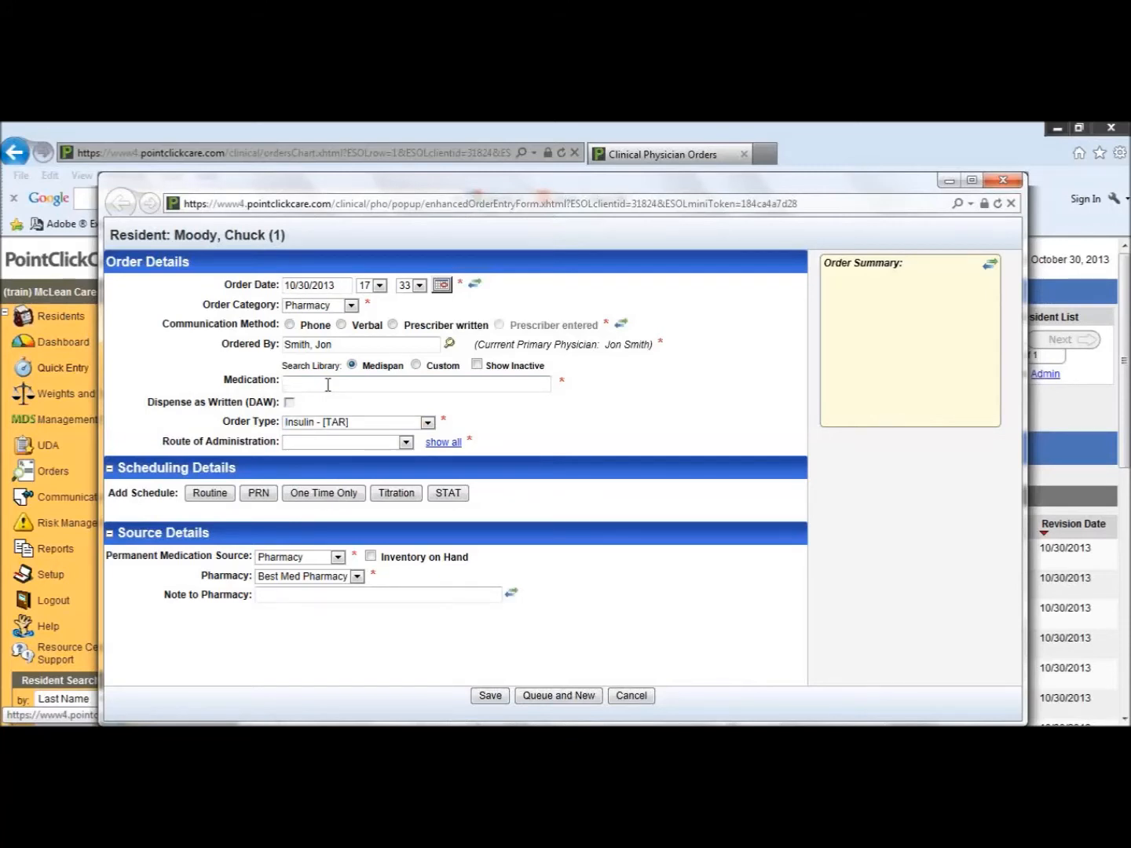
type("levemi")
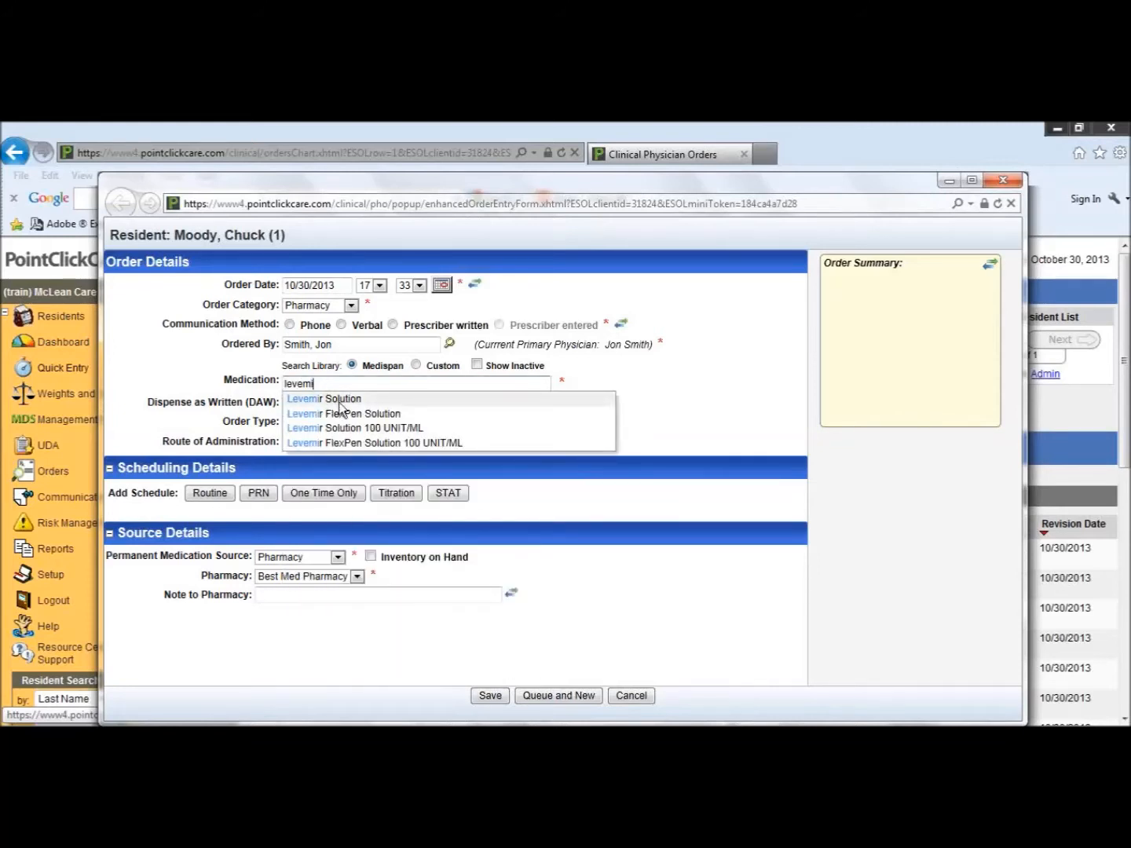
left_click(341, 400)
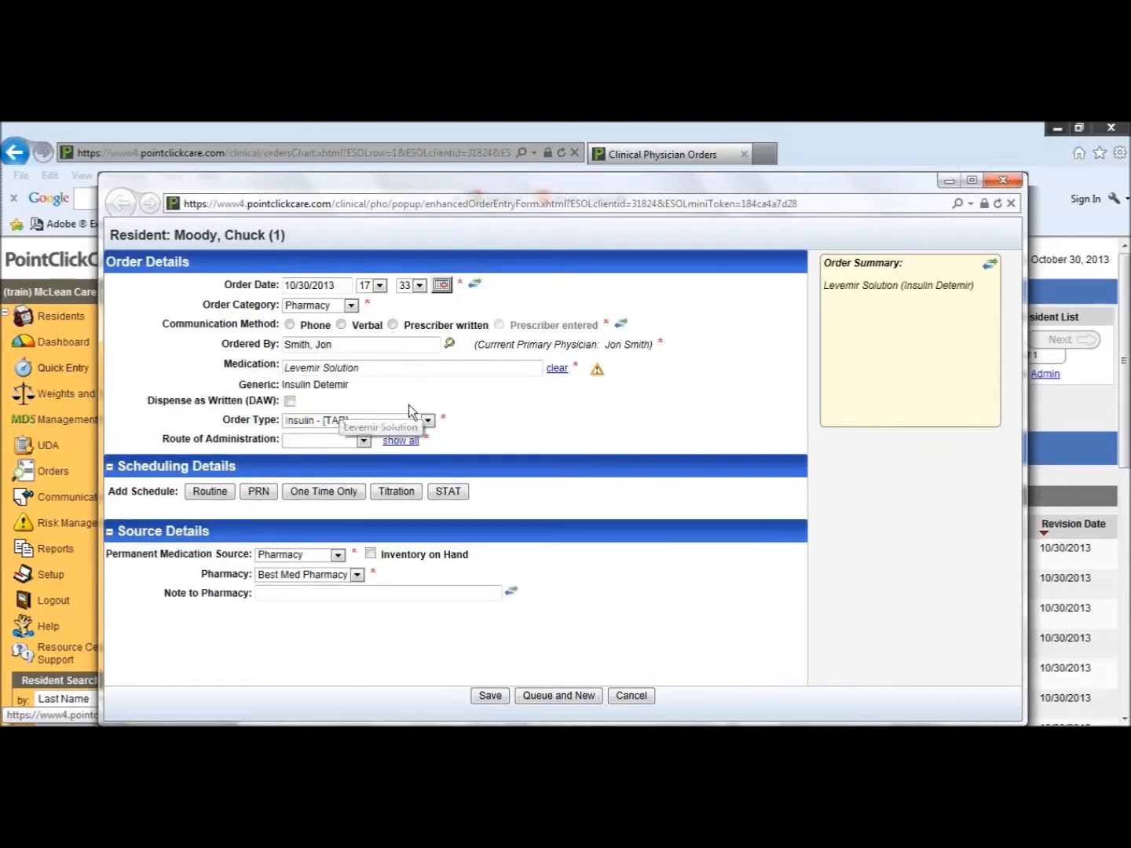
Step: Set the route of administration to subcutaneously and add a routine schedule to the Levemir order
left_click(364, 441)
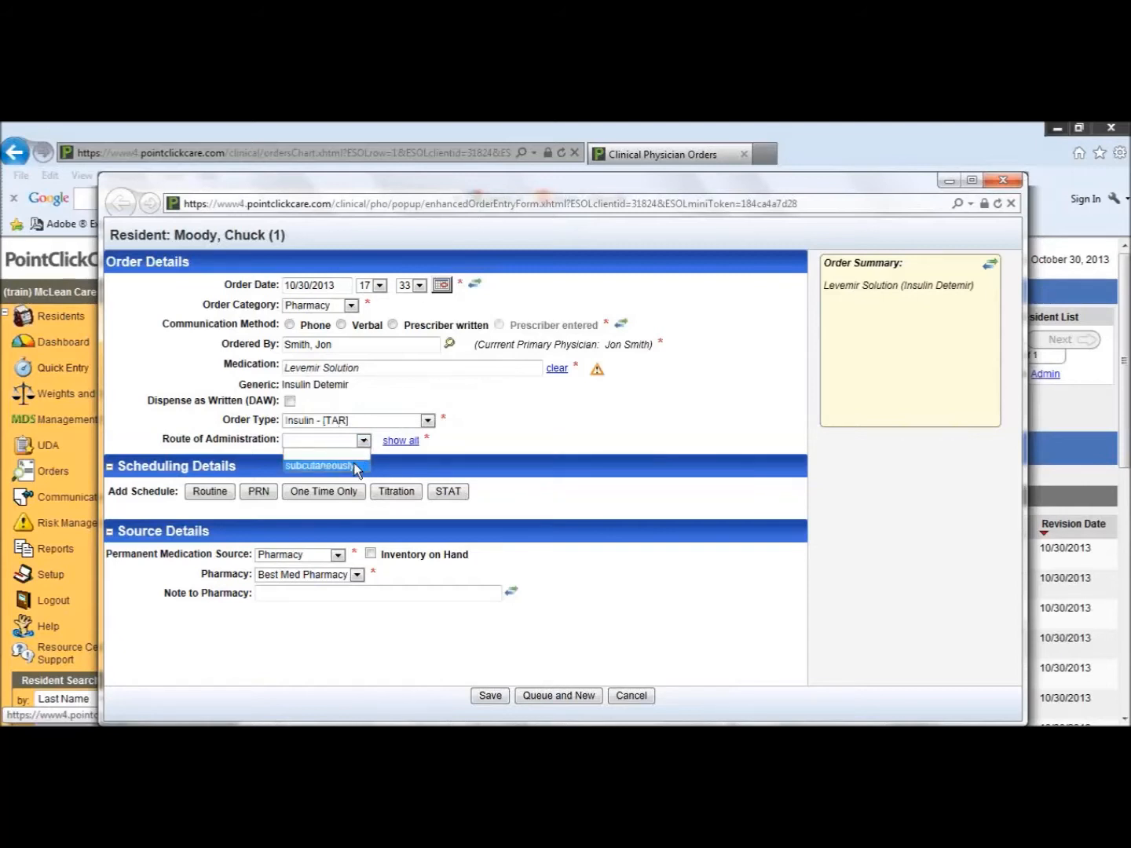
left_click(356, 466)
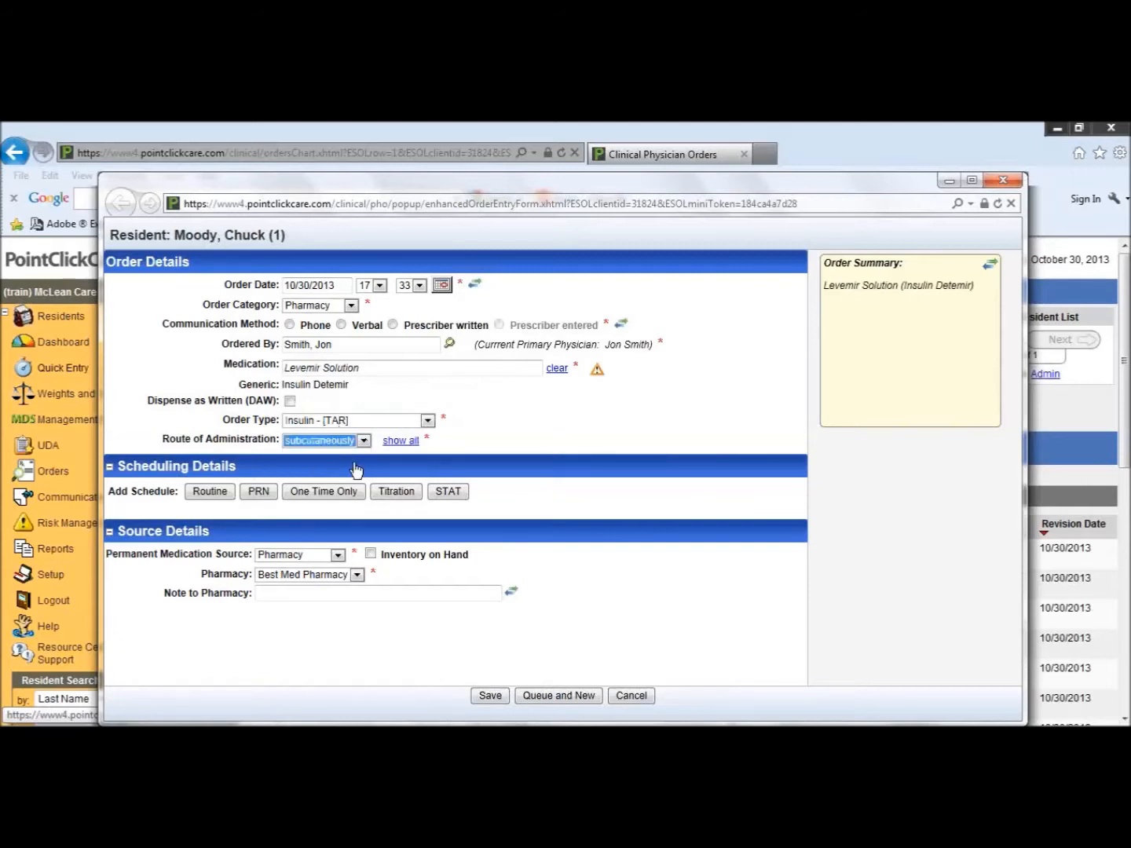
left_click(210, 492)
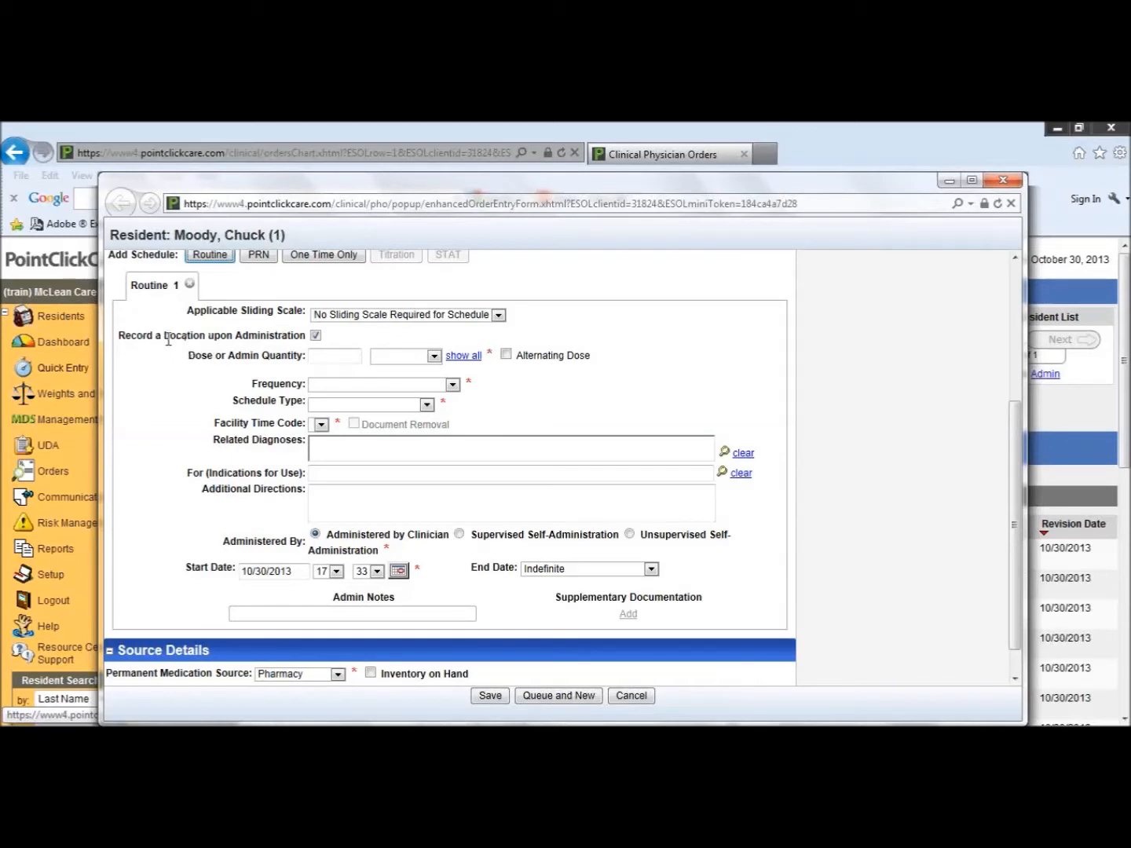
left_click_drag(119, 336, 259, 331)
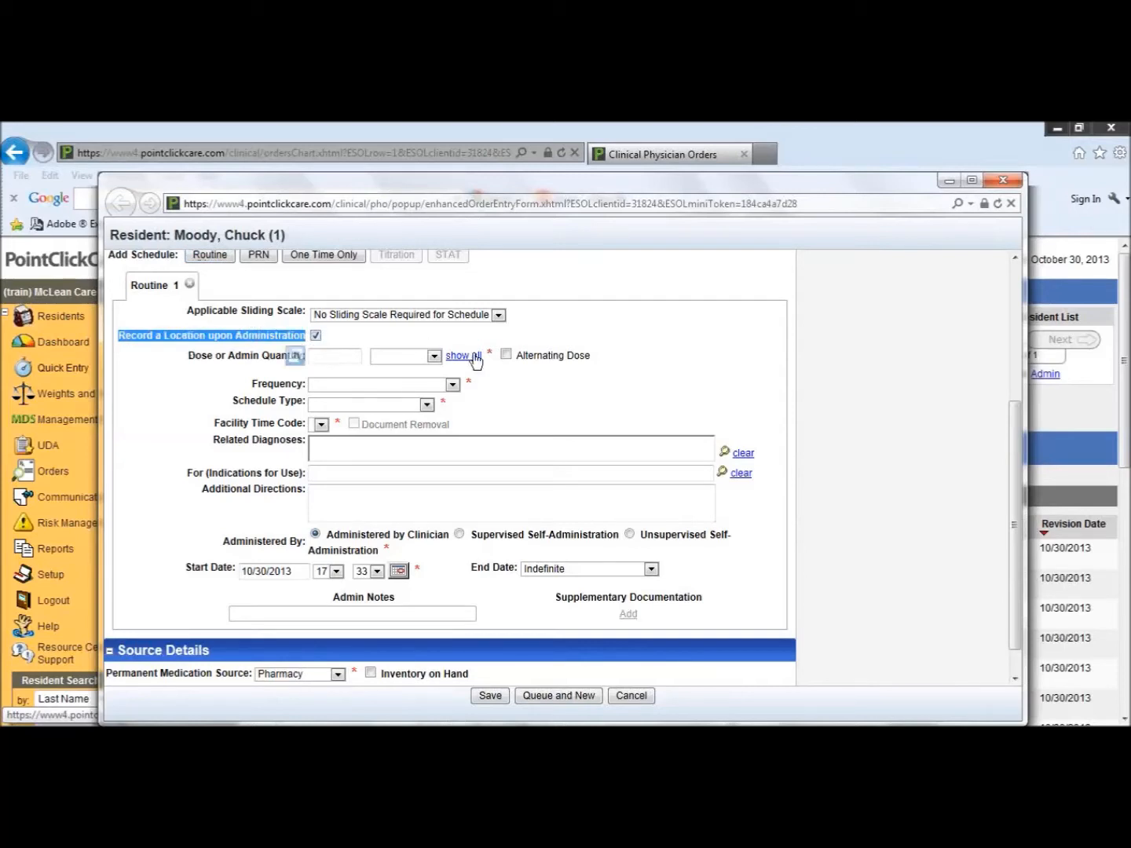
left_click(372, 339)
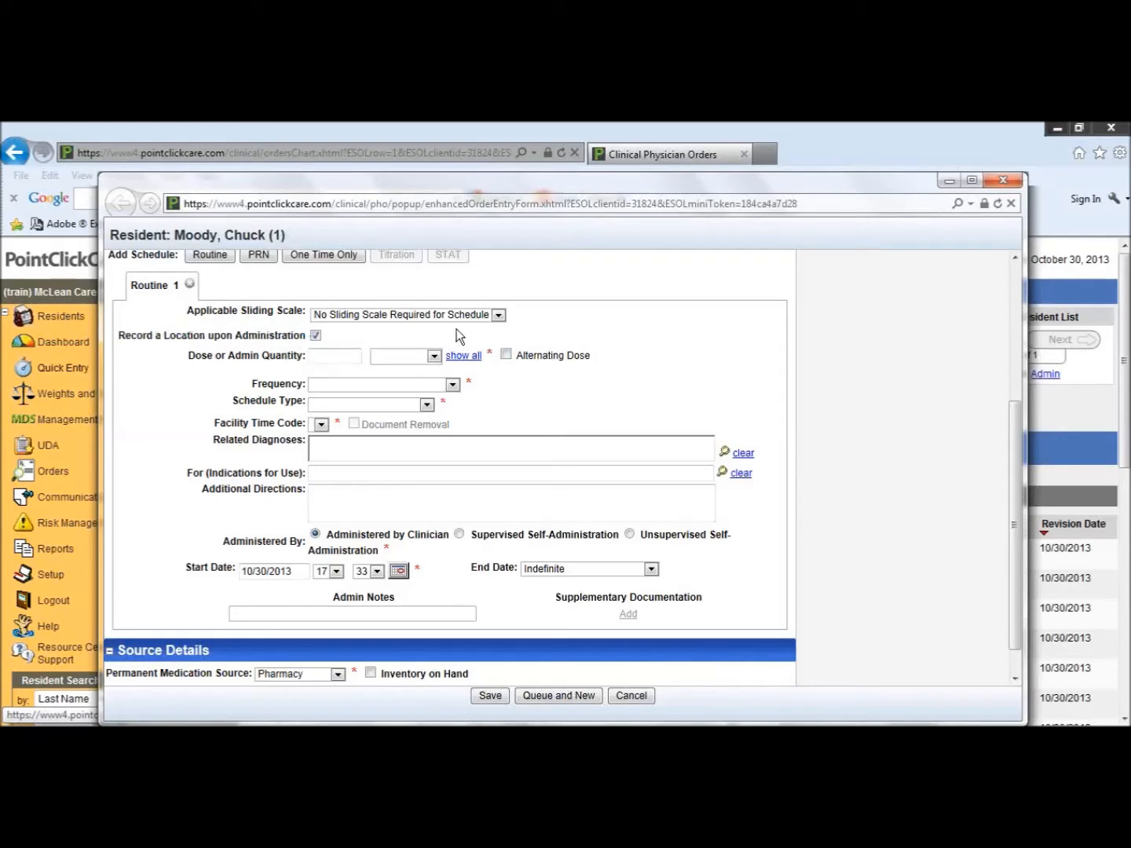
Step: Set the dose of the routine schedule to 23 unit, dismissing the Windows color scheme prompt
left_click(339, 357)
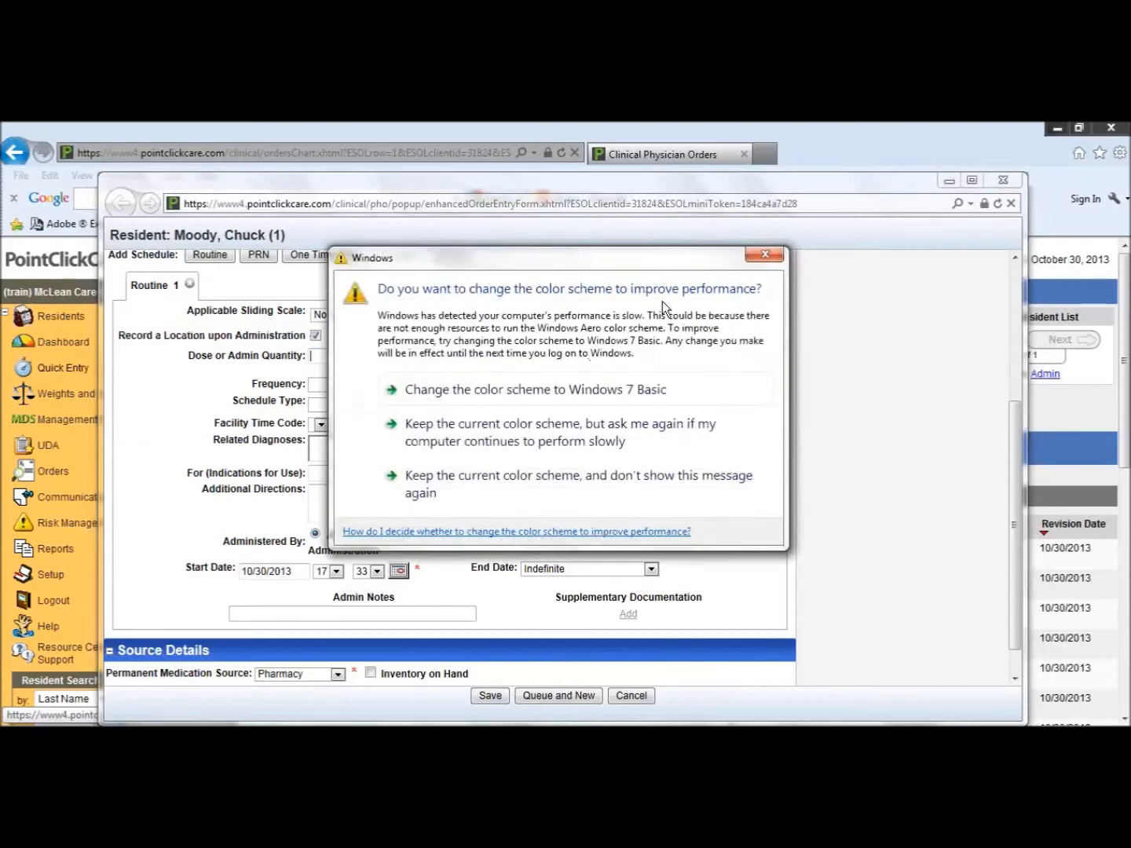
left_click(765, 254)
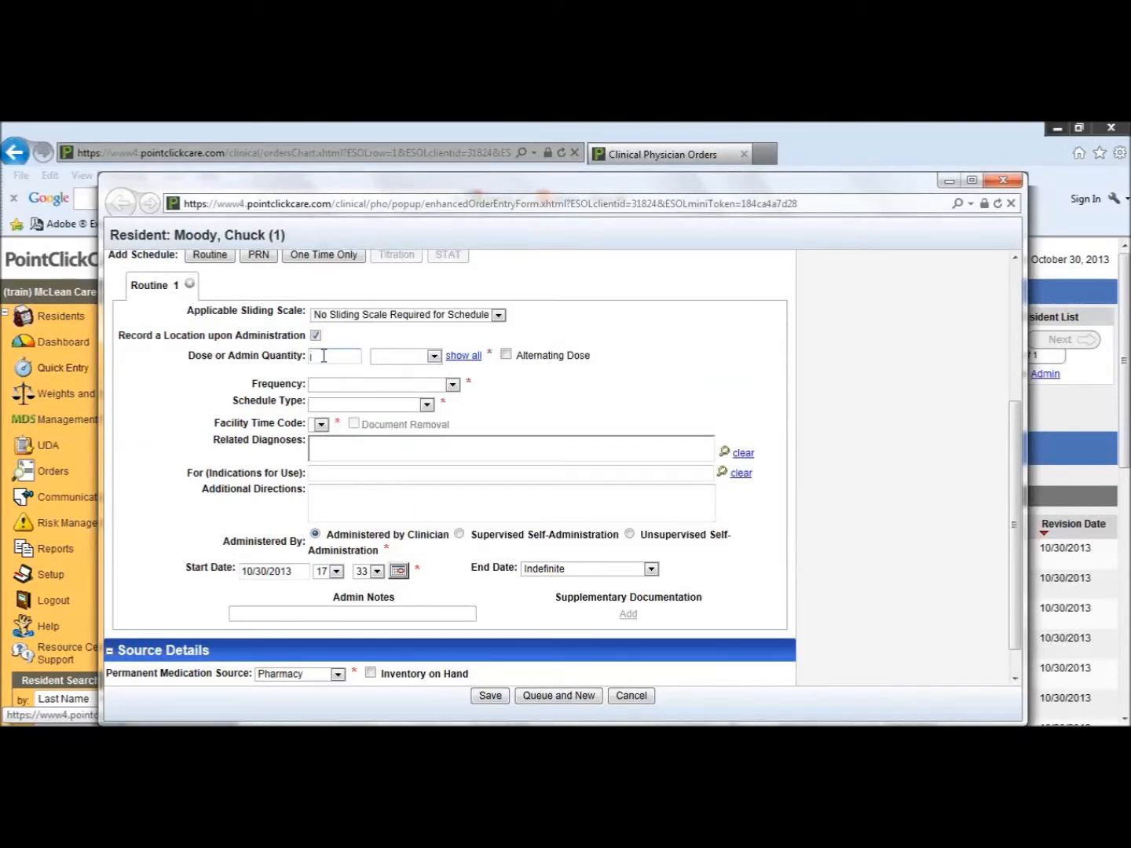
type("23")
left_click(434, 357)
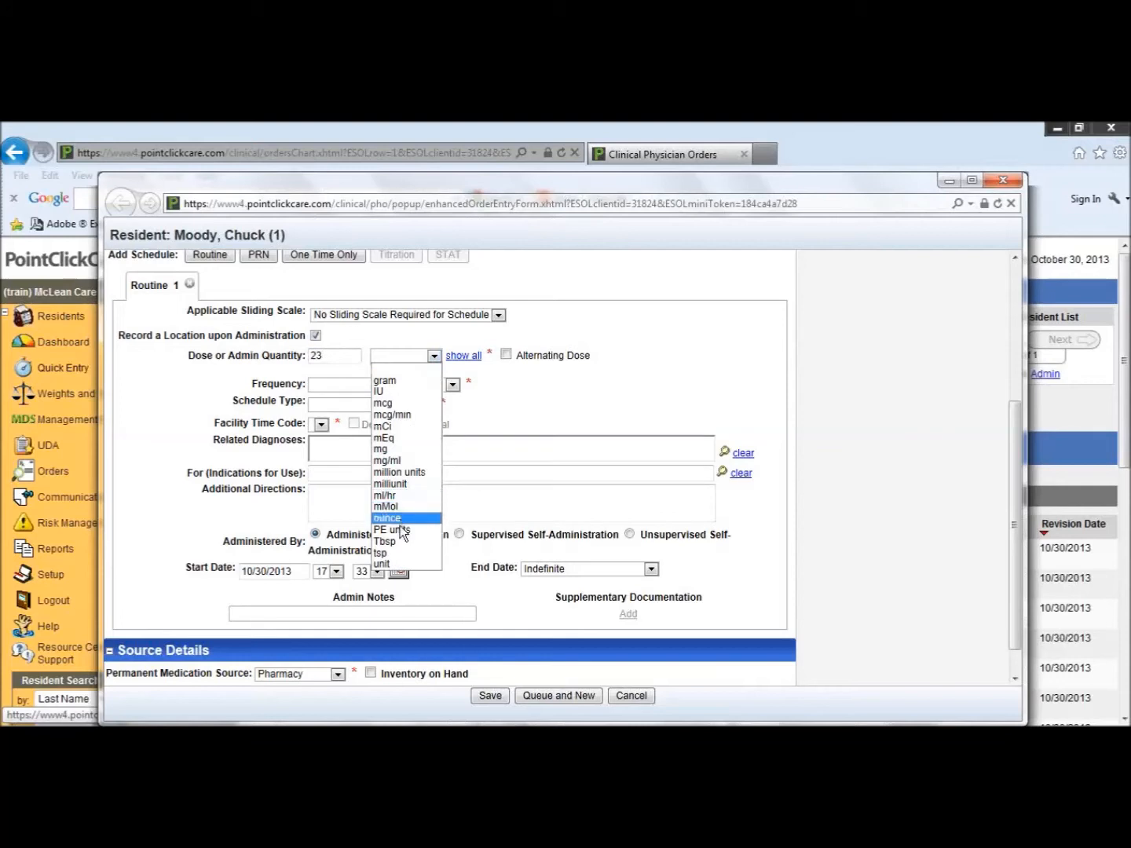
left_click(399, 564)
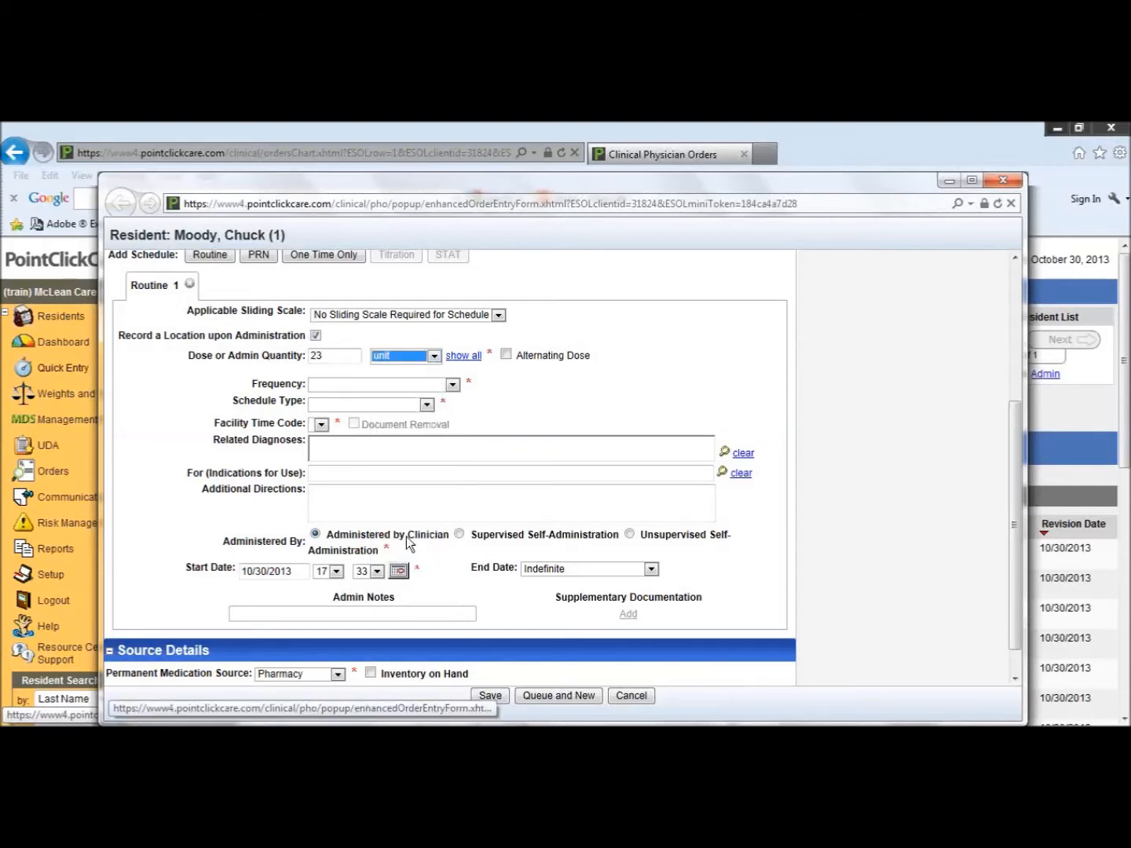
Step: Schedule the dose at bedtime with schedule type Everyday and facility time code HS
left_click(374, 383)
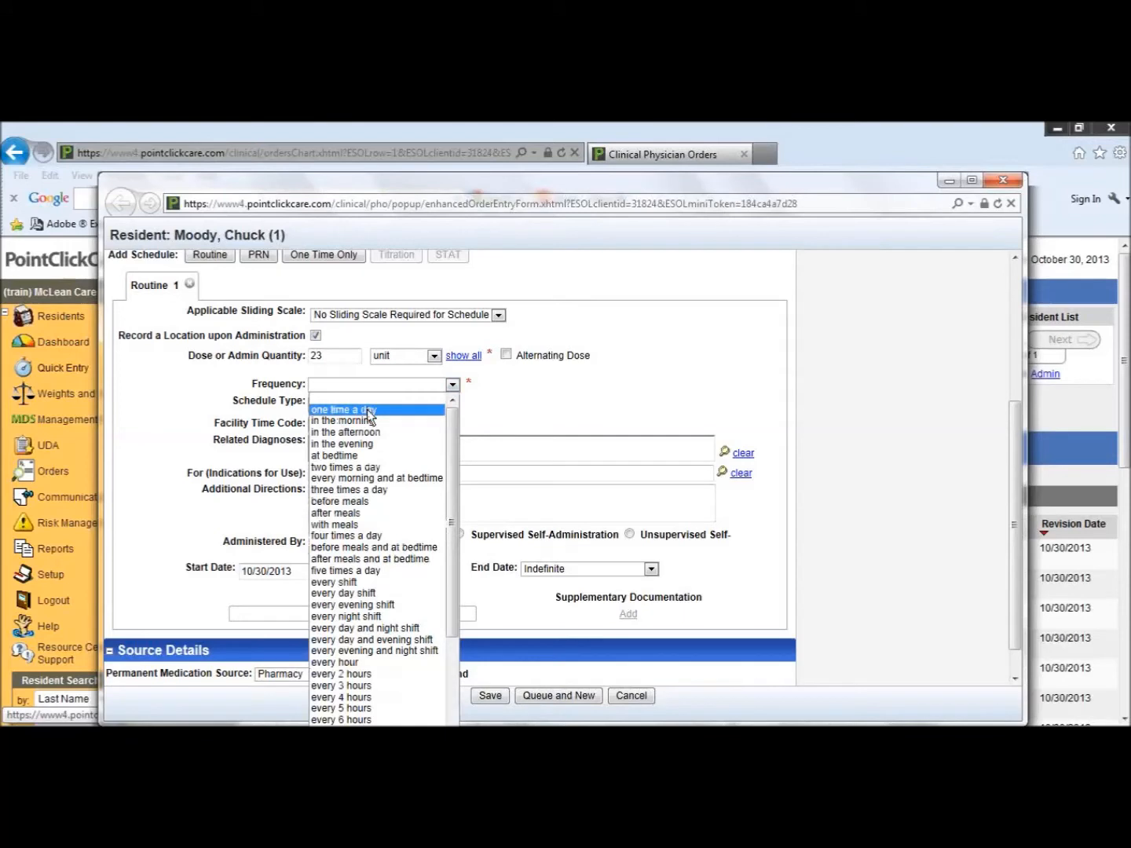
left_click(357, 456)
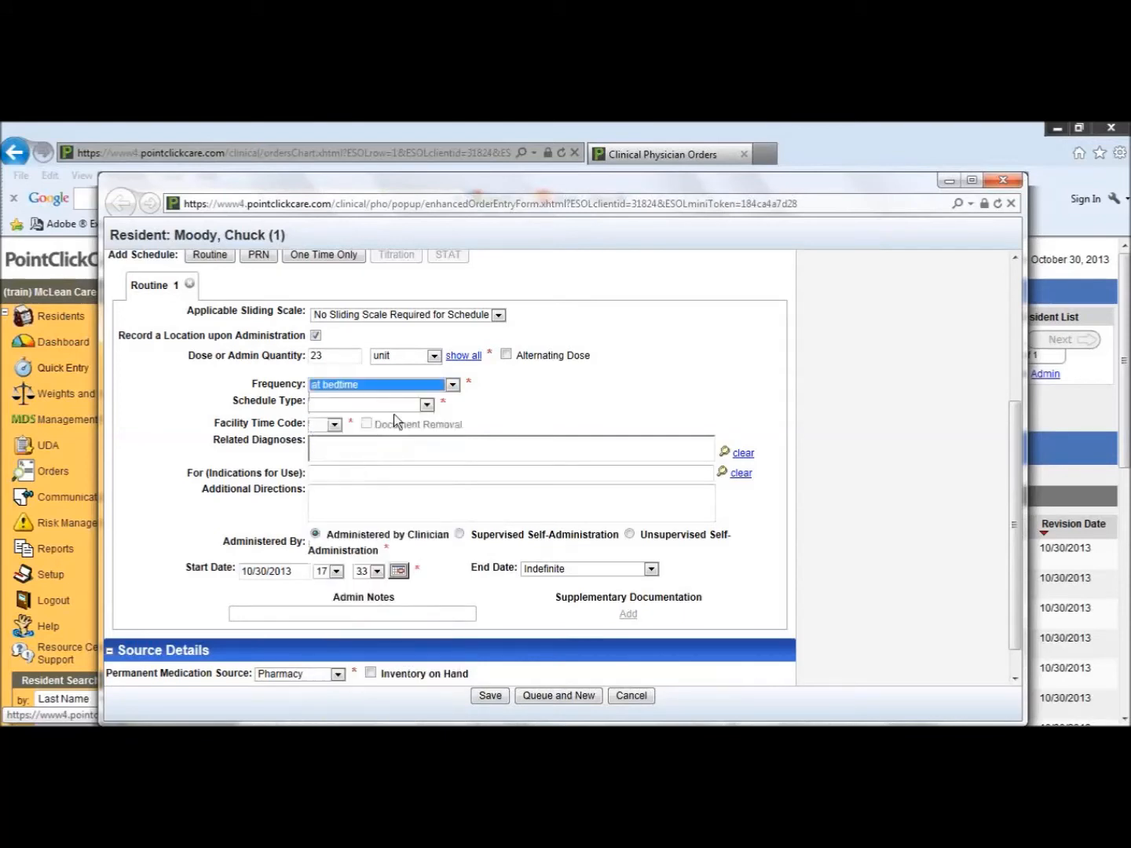
left_click(425, 407)
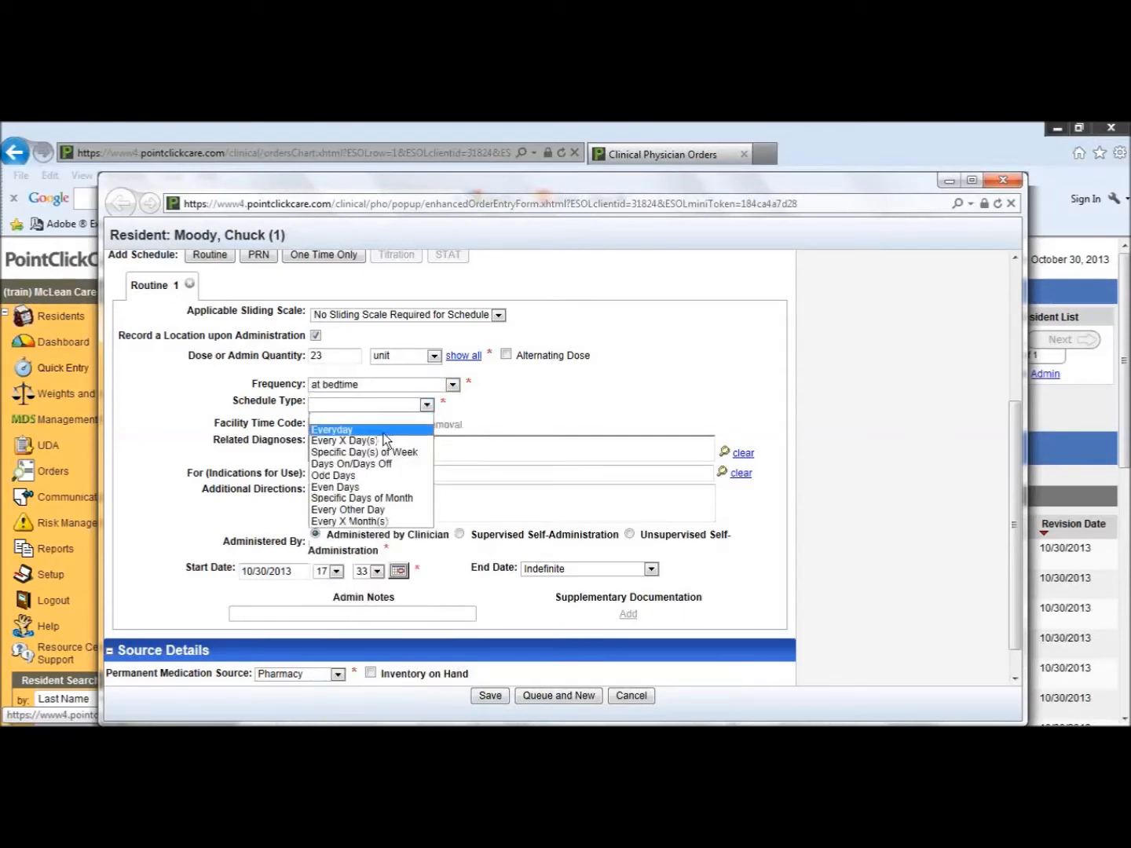
left_click(330, 429)
left_click(333, 425)
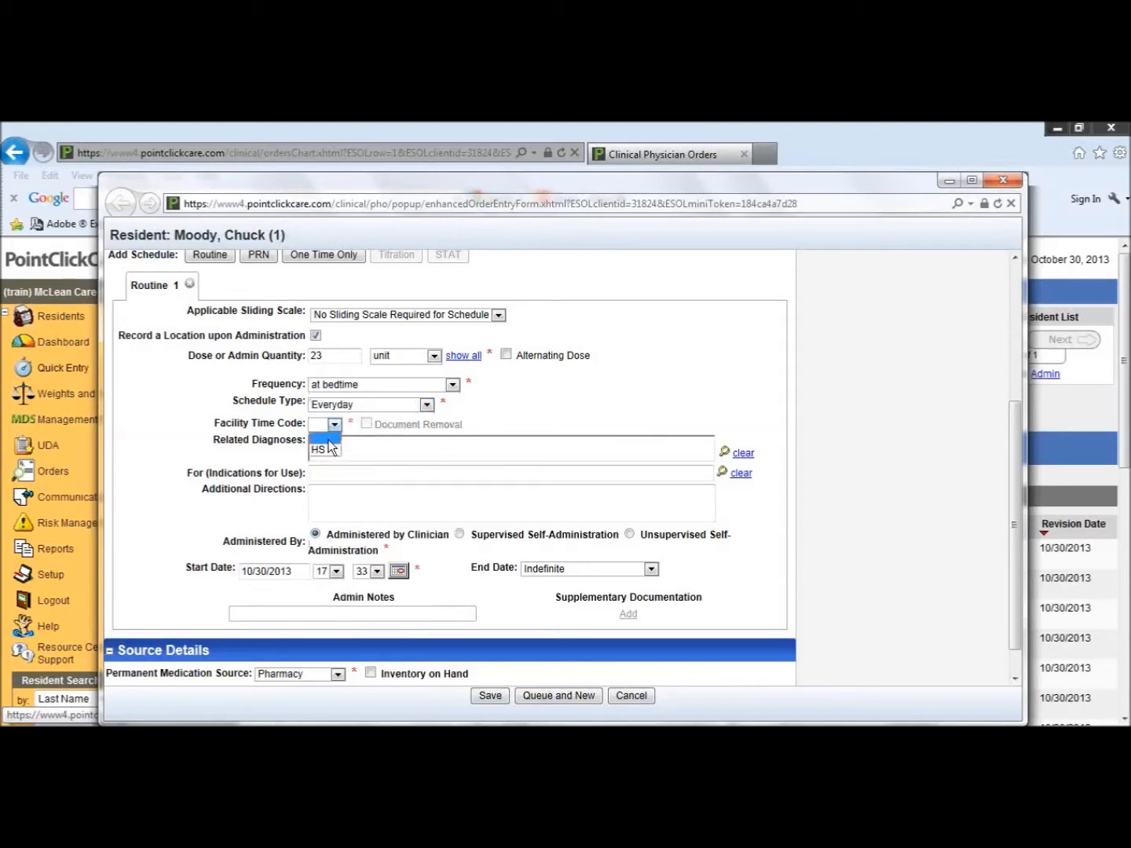
left_click(328, 451)
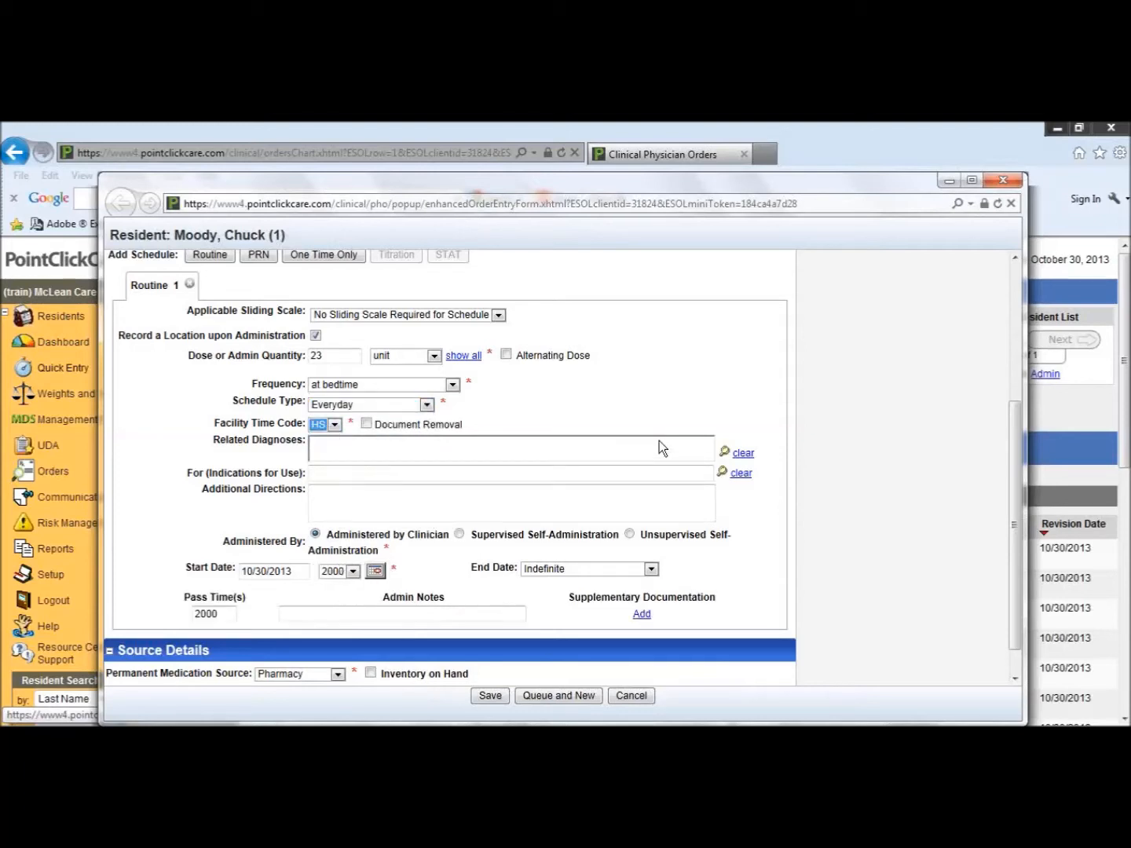
Step: Add congestive heart failure unspecified (428.0) from the resident's current diagnoses as the related diagnosis
left_click(726, 454)
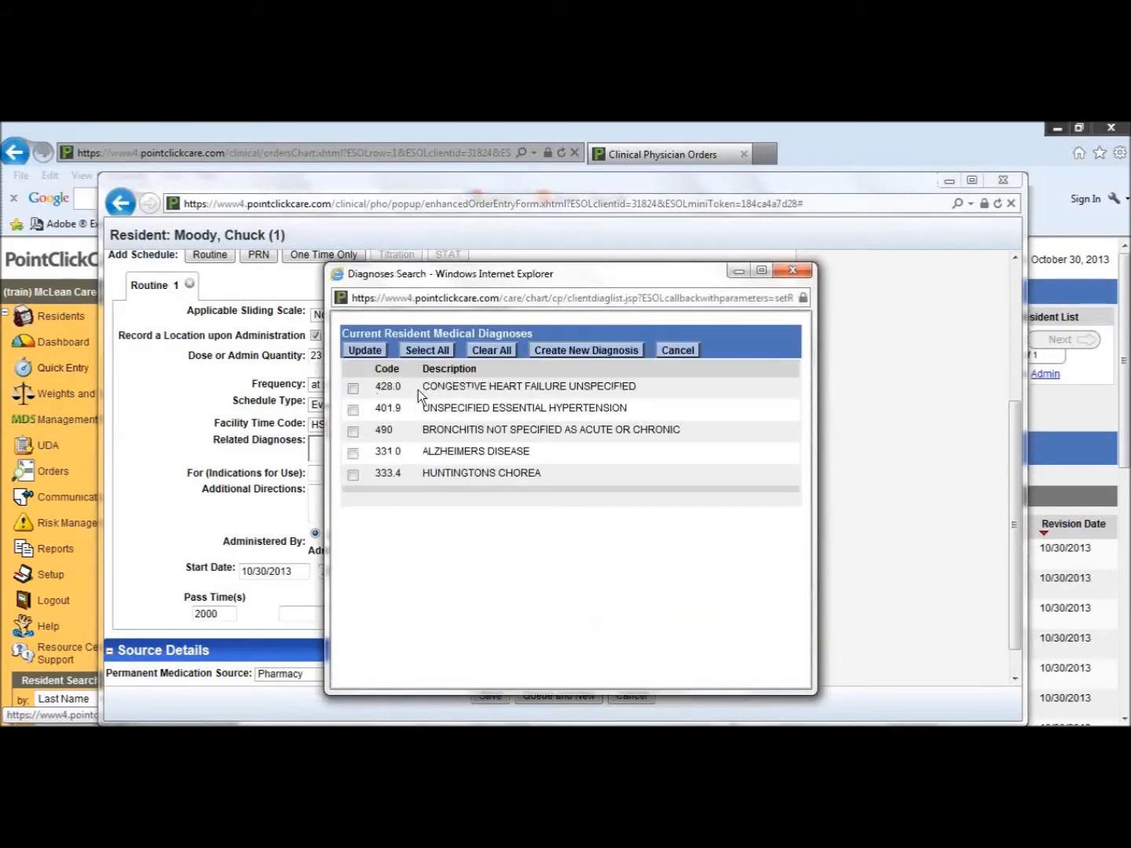
left_click_drag(418, 389, 358, 397)
left_click(353, 390)
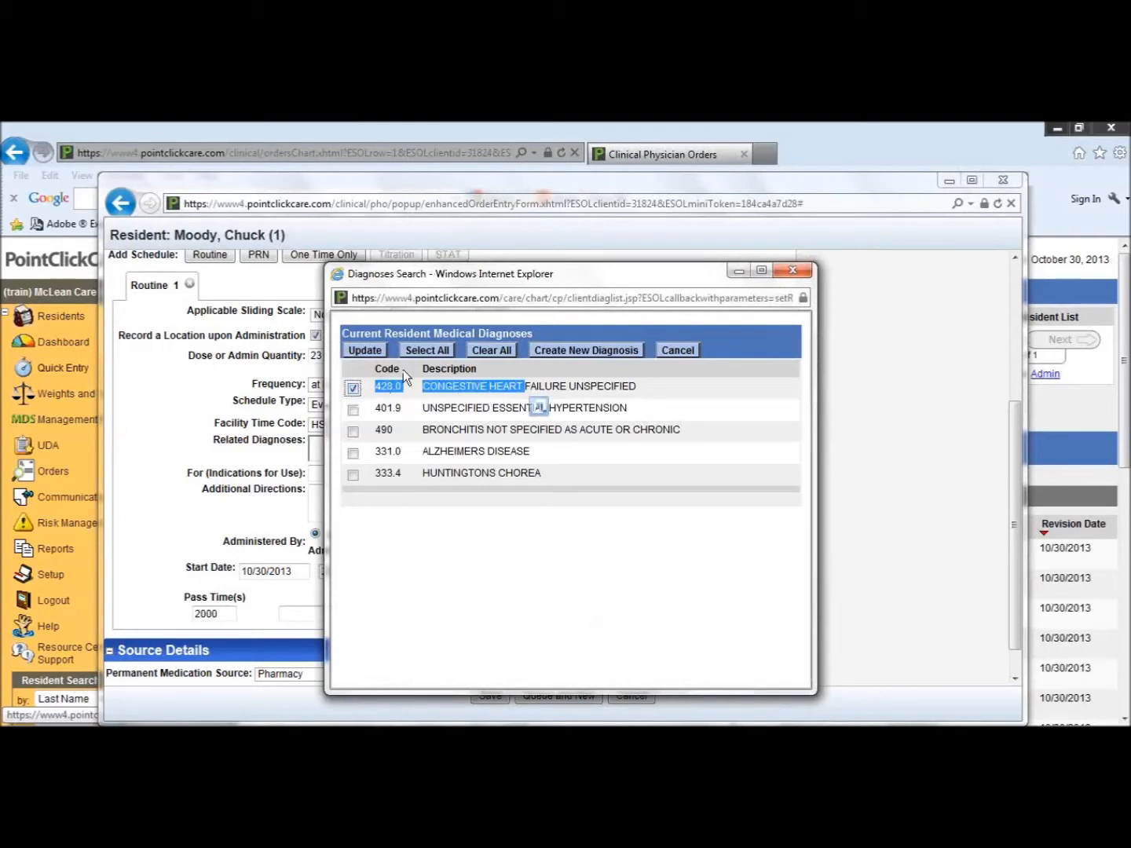
left_click(365, 349)
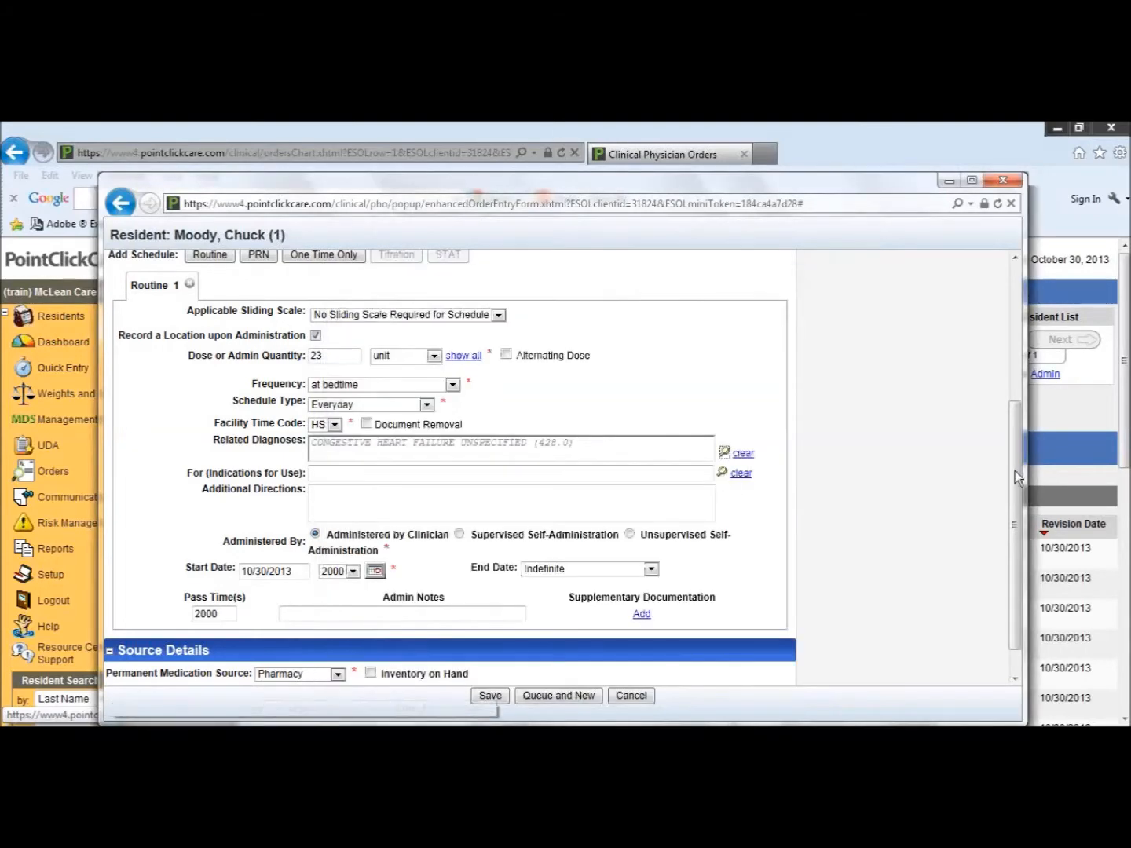
Step: Mark the medication as Inventory on Hand and try to save the order, proceeding despite potential duplicate orders
left_click_drag(1014, 468, 1015, 528)
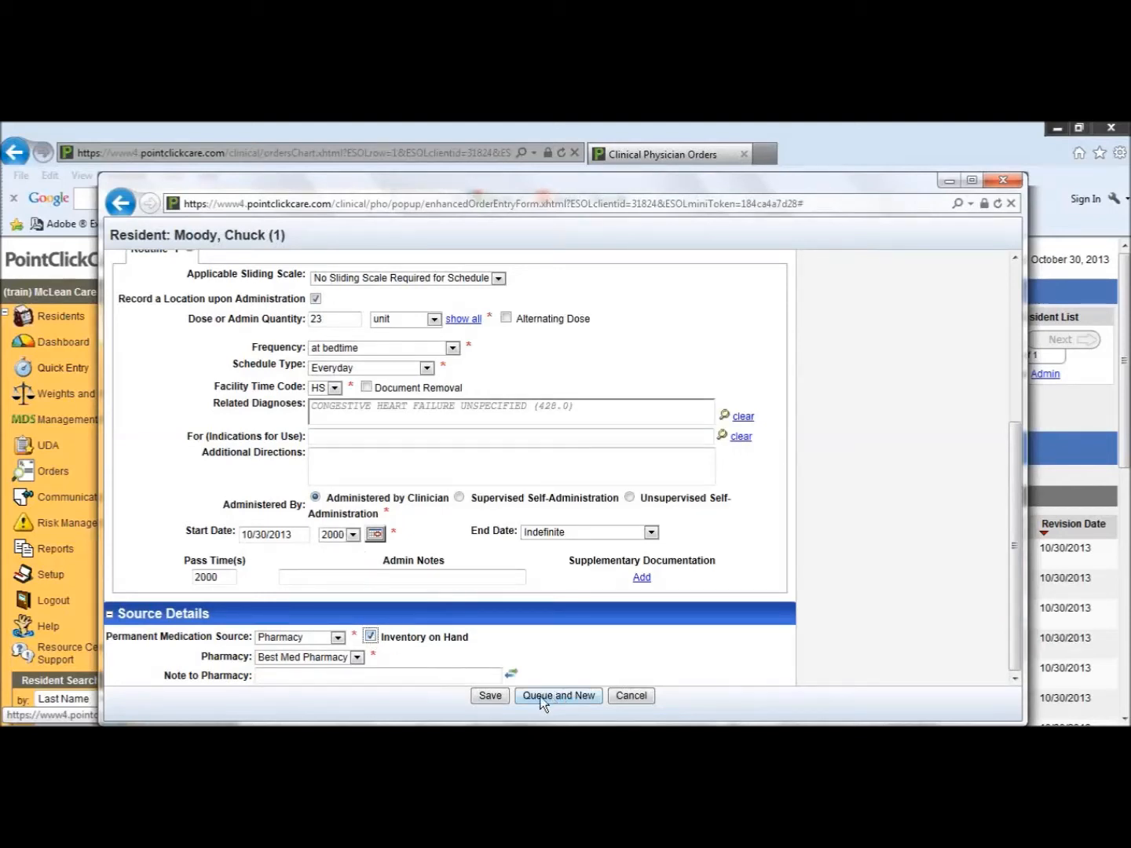
left_click(502, 699)
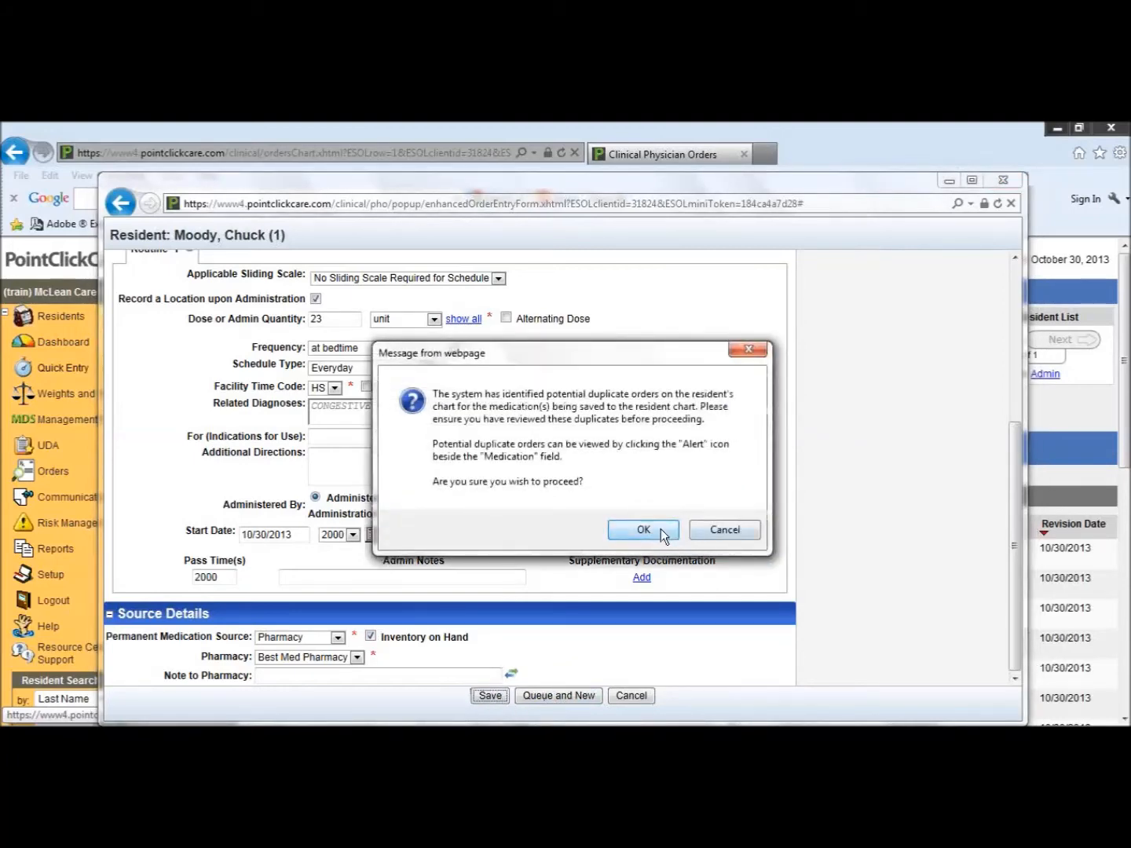
left_click(659, 529)
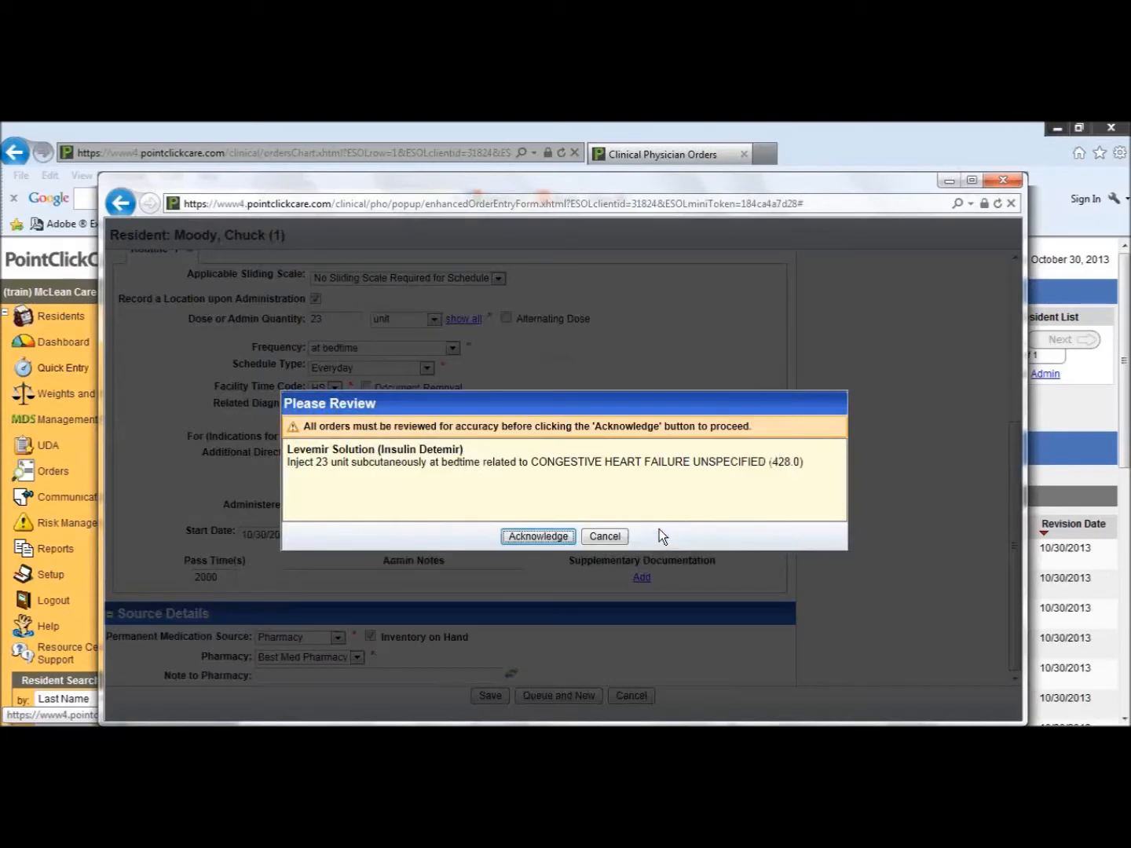
left_click(551, 540)
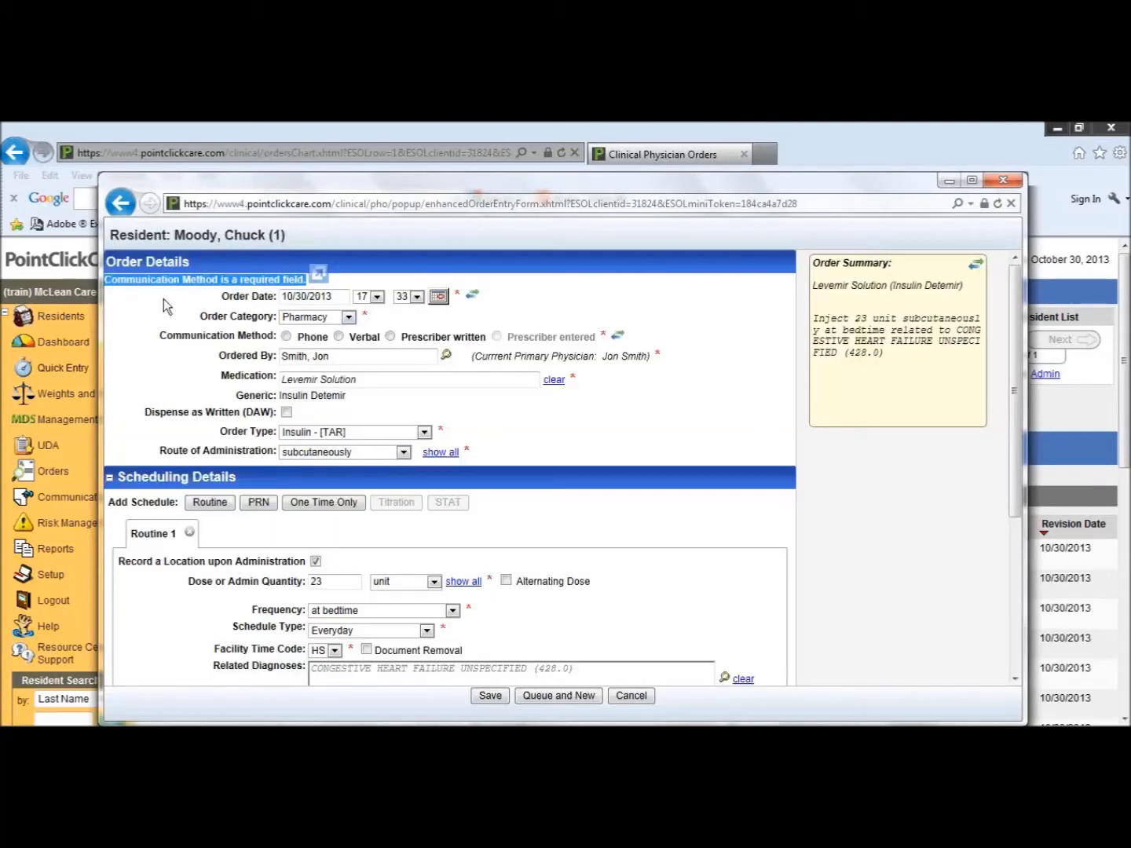
Step: Set the communication method to Prescriber written, save the Levemir order and acknowledge its review
left_click_drag(225, 279, 184, 278)
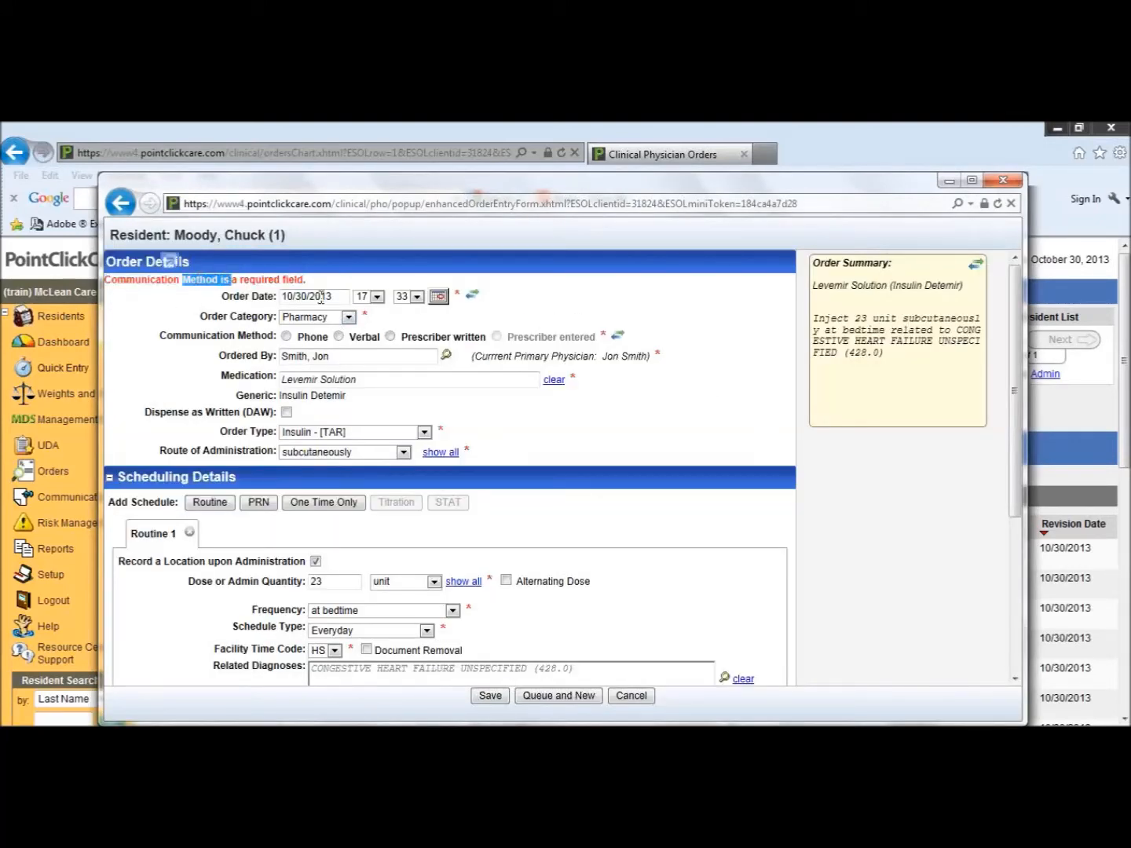
left_click(392, 335)
left_click(488, 695)
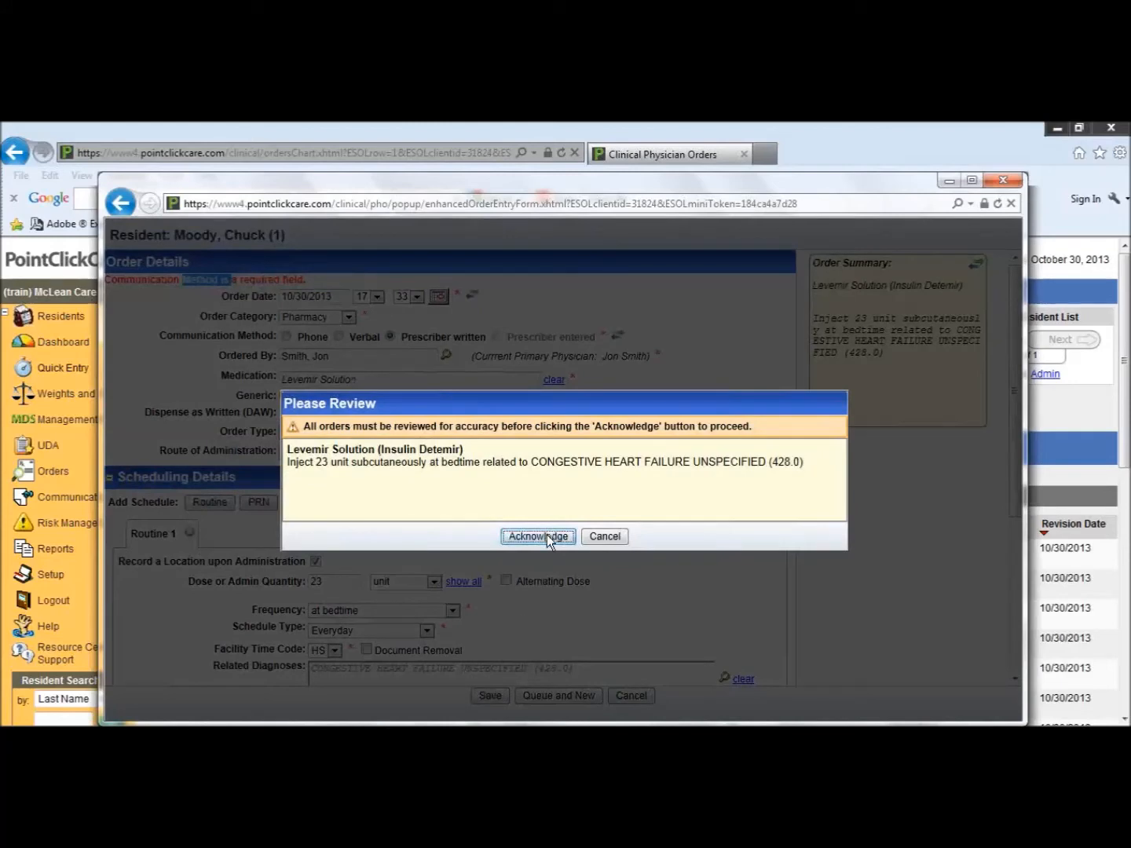
left_click(546, 537)
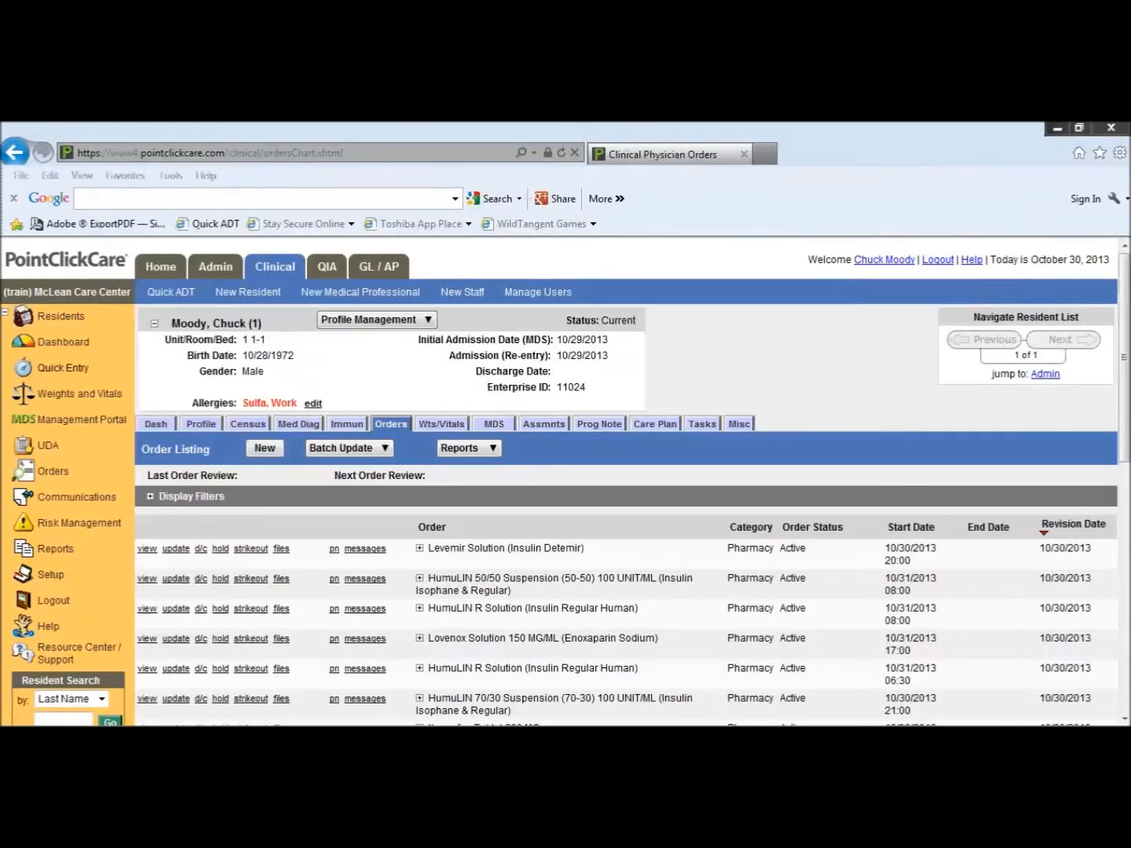
Step: Start a new order for the resident with communication method Prescriber written and order type Insulin - [TAR]
right_click(769, 742)
left_click(788, 696)
left_click(272, 456)
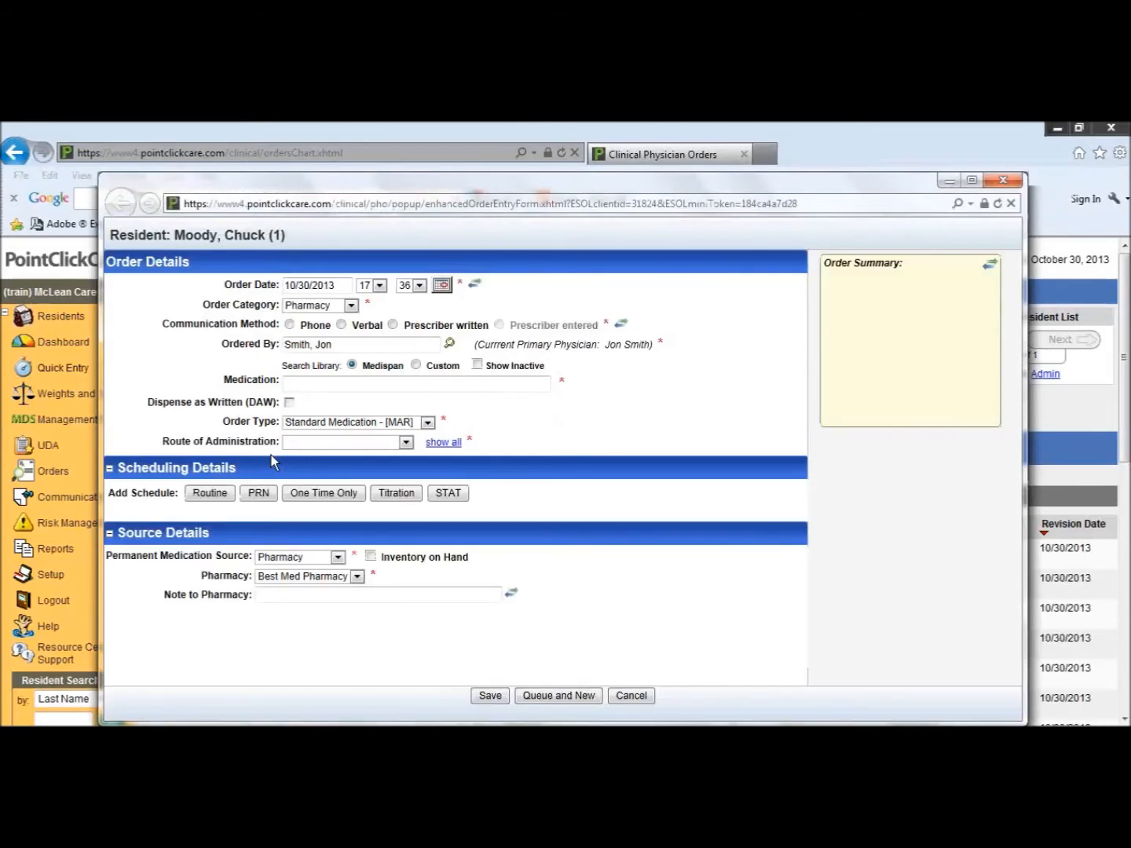
left_click(392, 326)
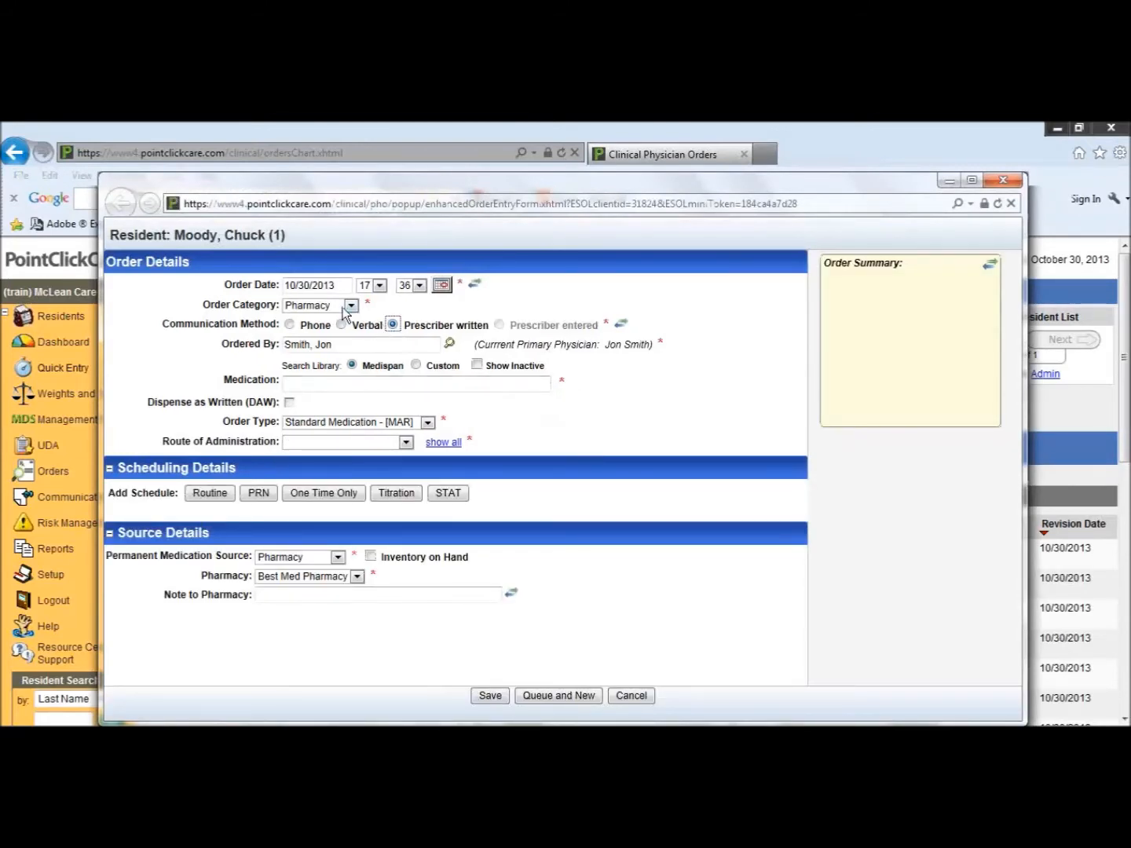
left_click(428, 423)
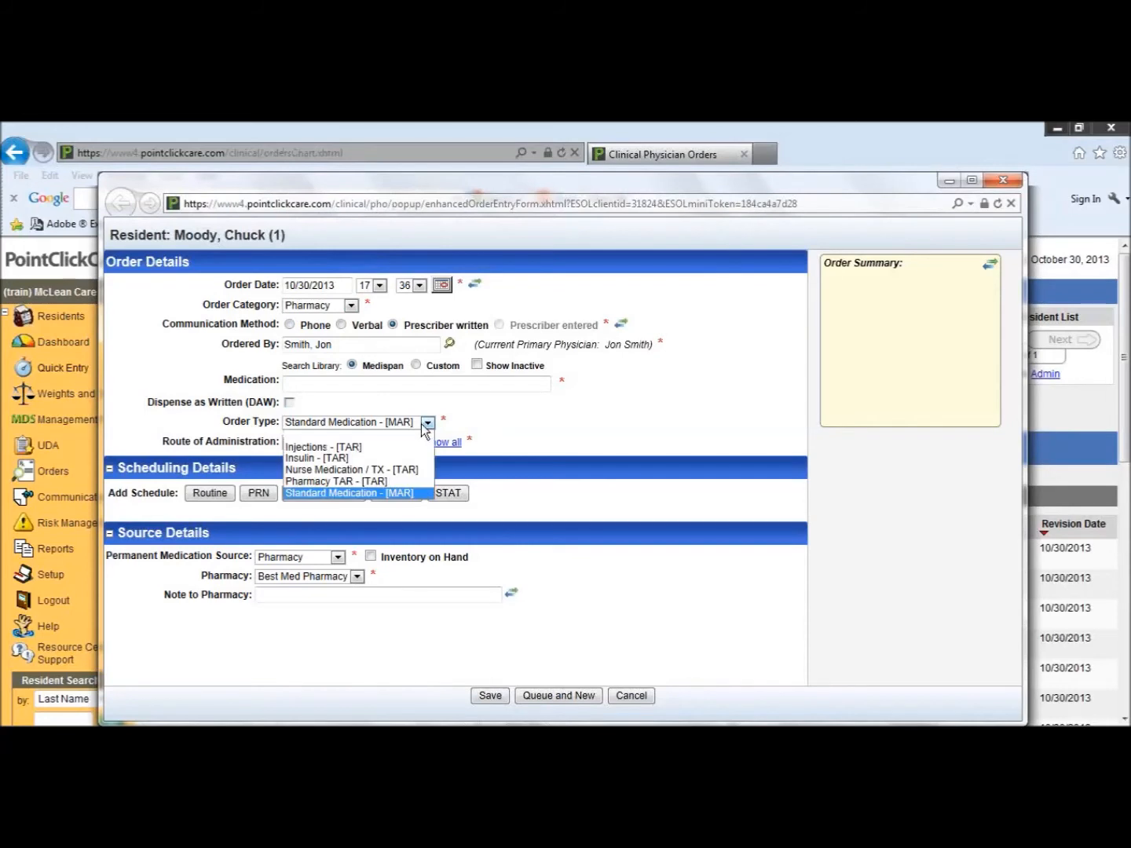
left_click(377, 457)
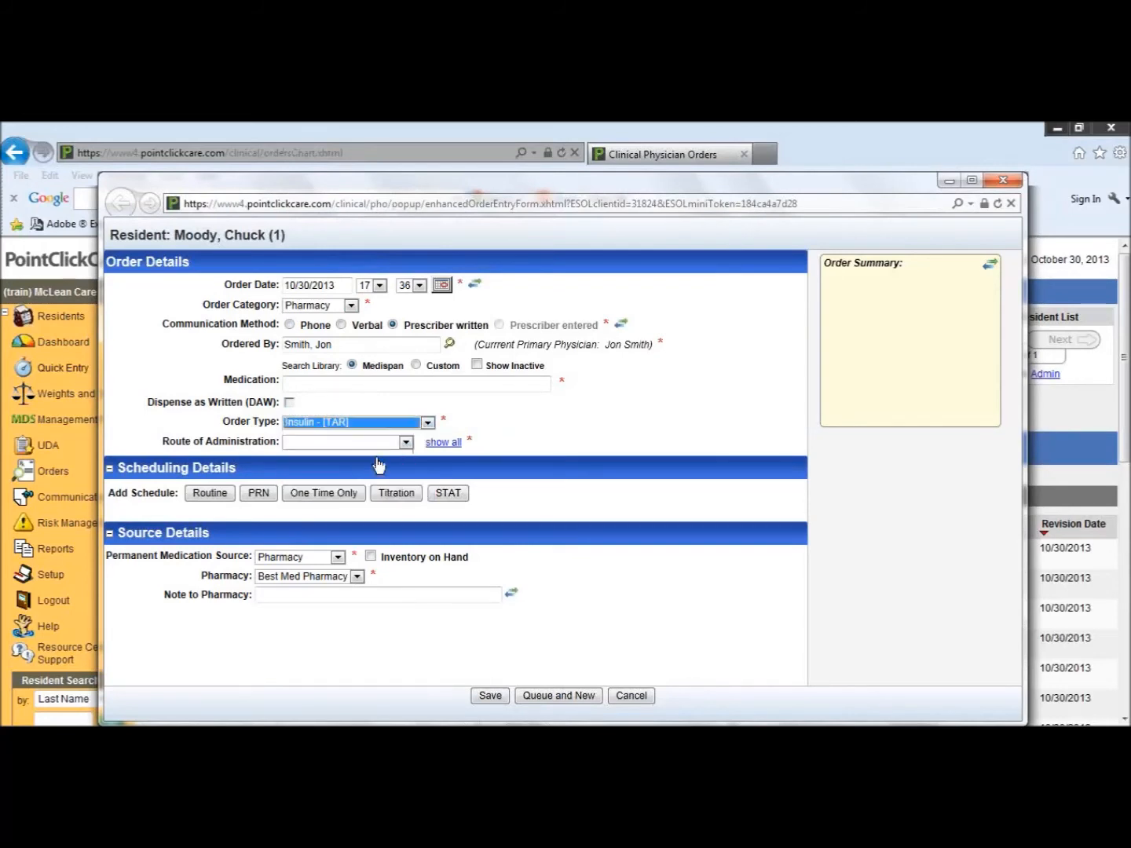
Step: Search the Medispan library for "novol" and choose NovoLOG Solution as the medication
left_click(336, 384)
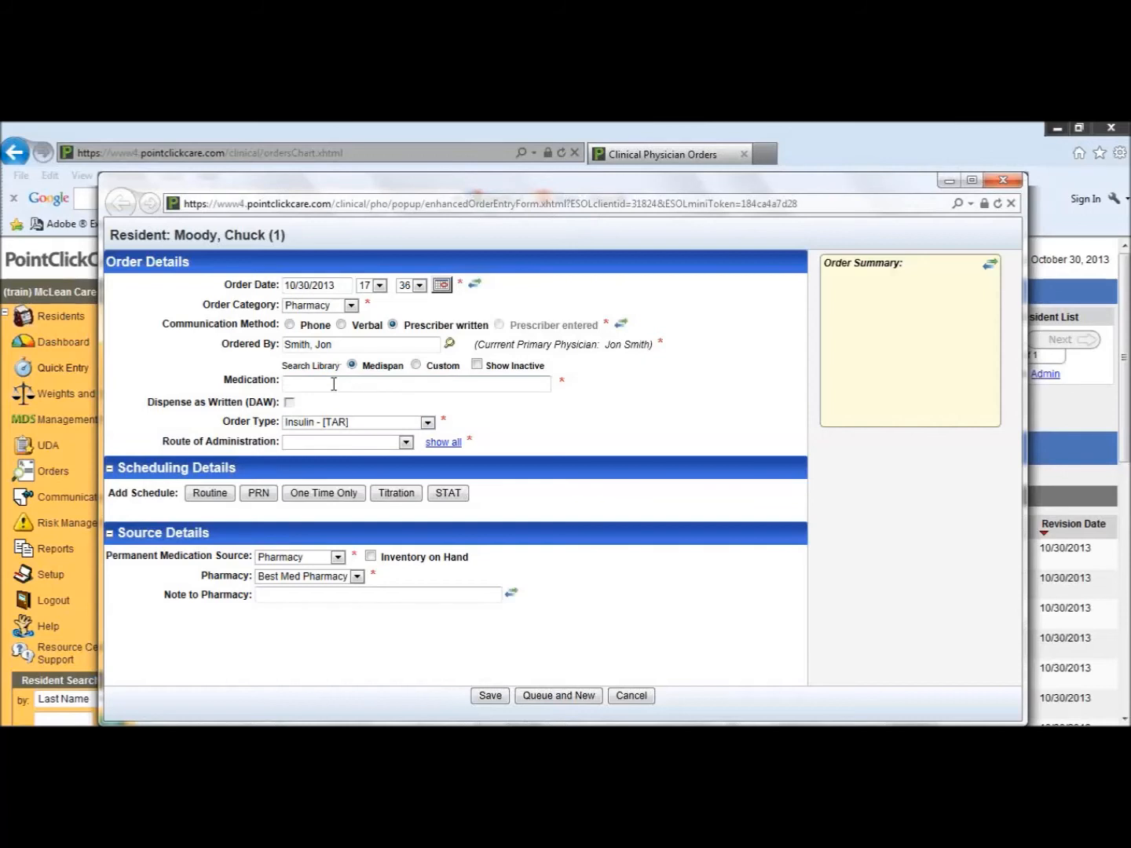
type("novol")
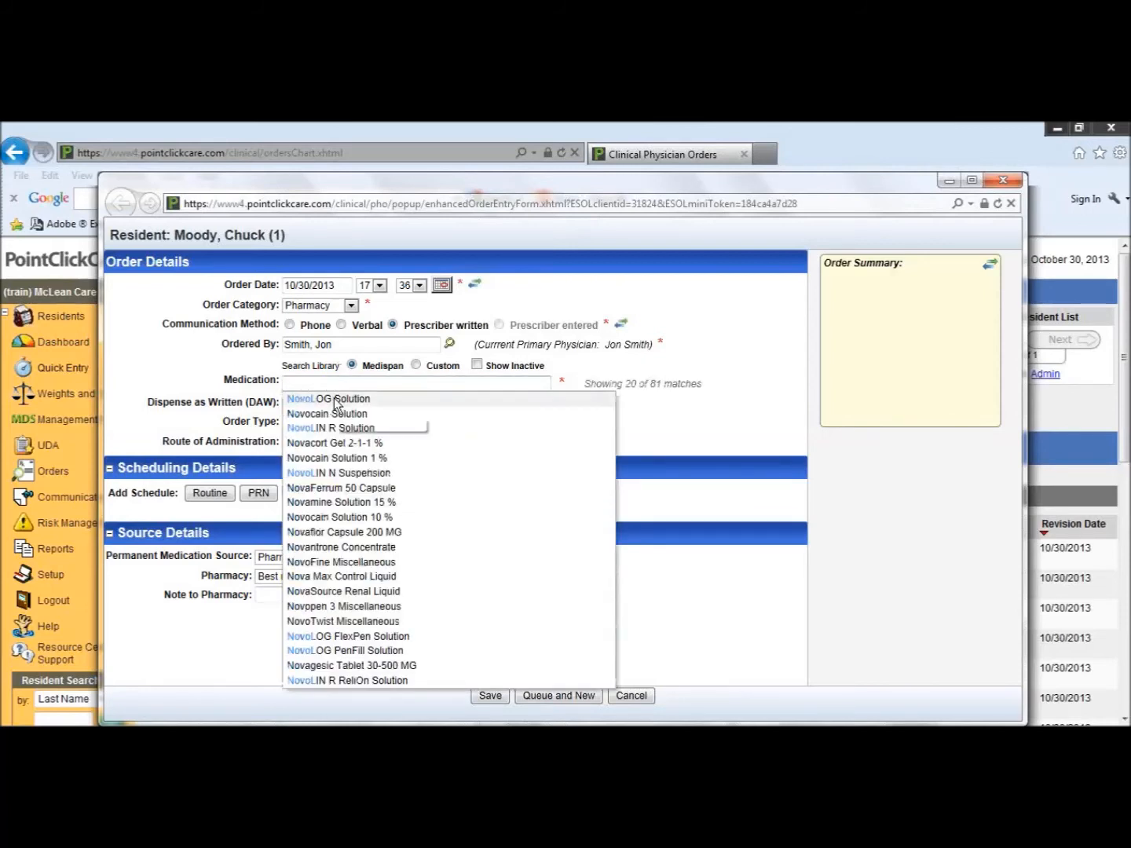
left_click(335, 400)
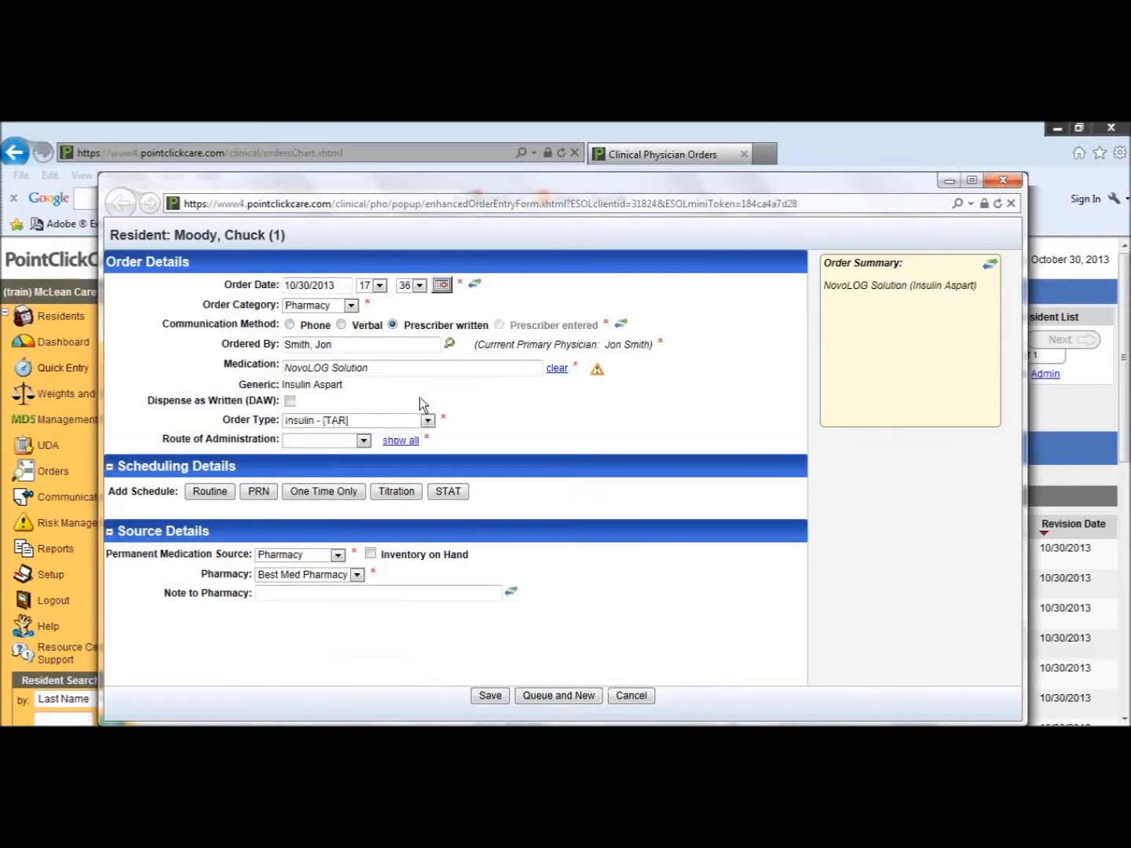
Step: Set the route of administration to subcutaneously and add a routine schedule that uses a custom sliding scale
left_click(364, 441)
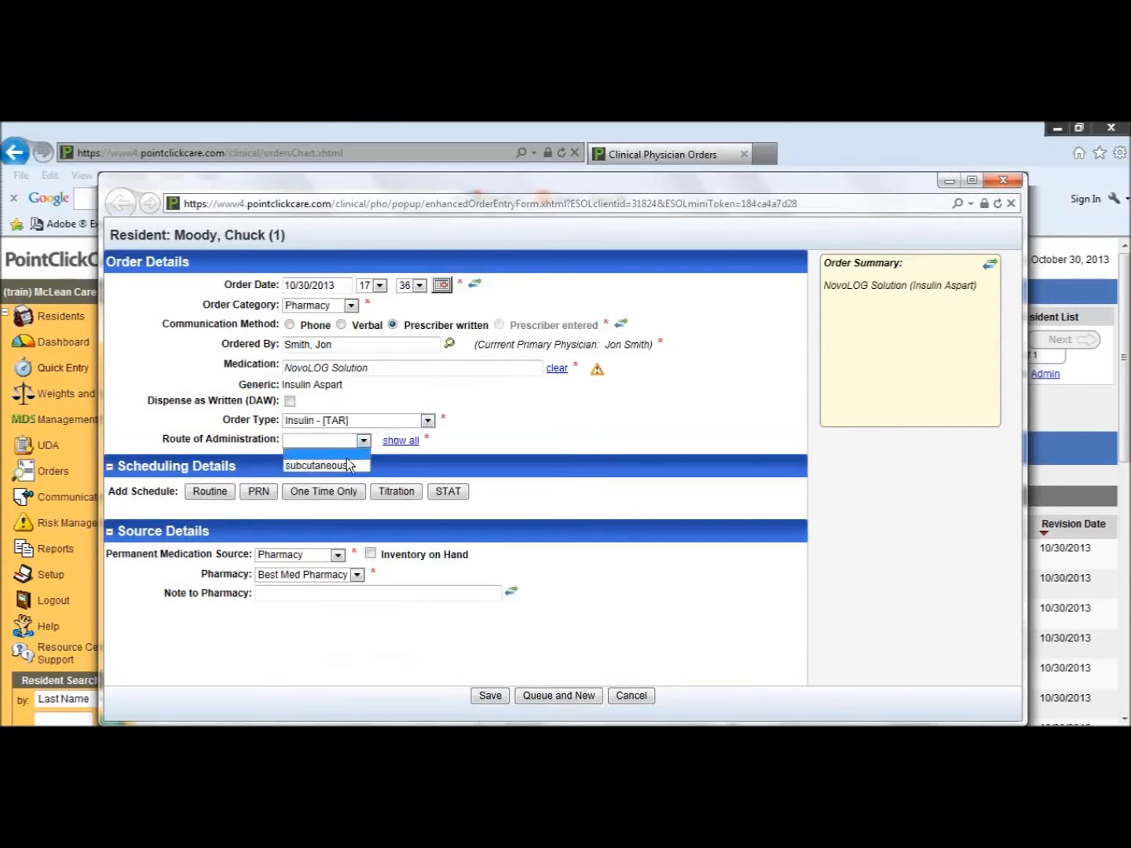
left_click(346, 466)
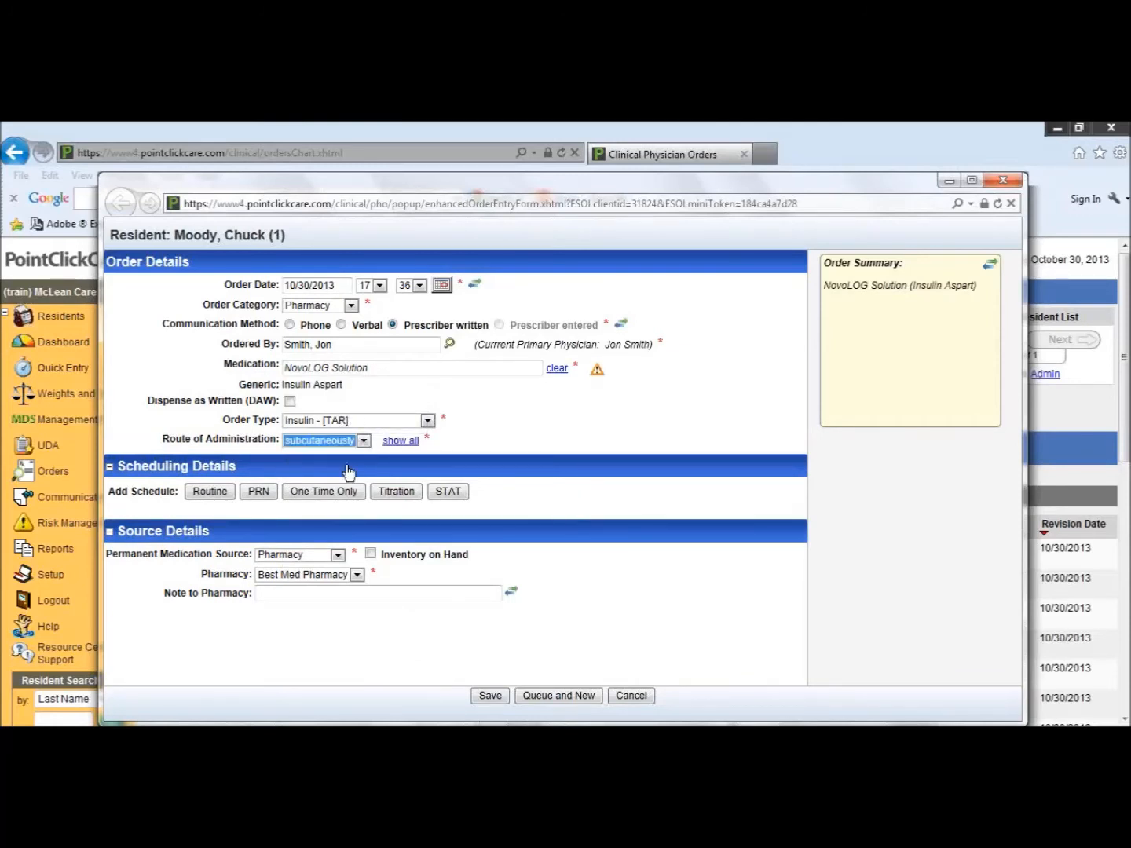
left_click(209, 492)
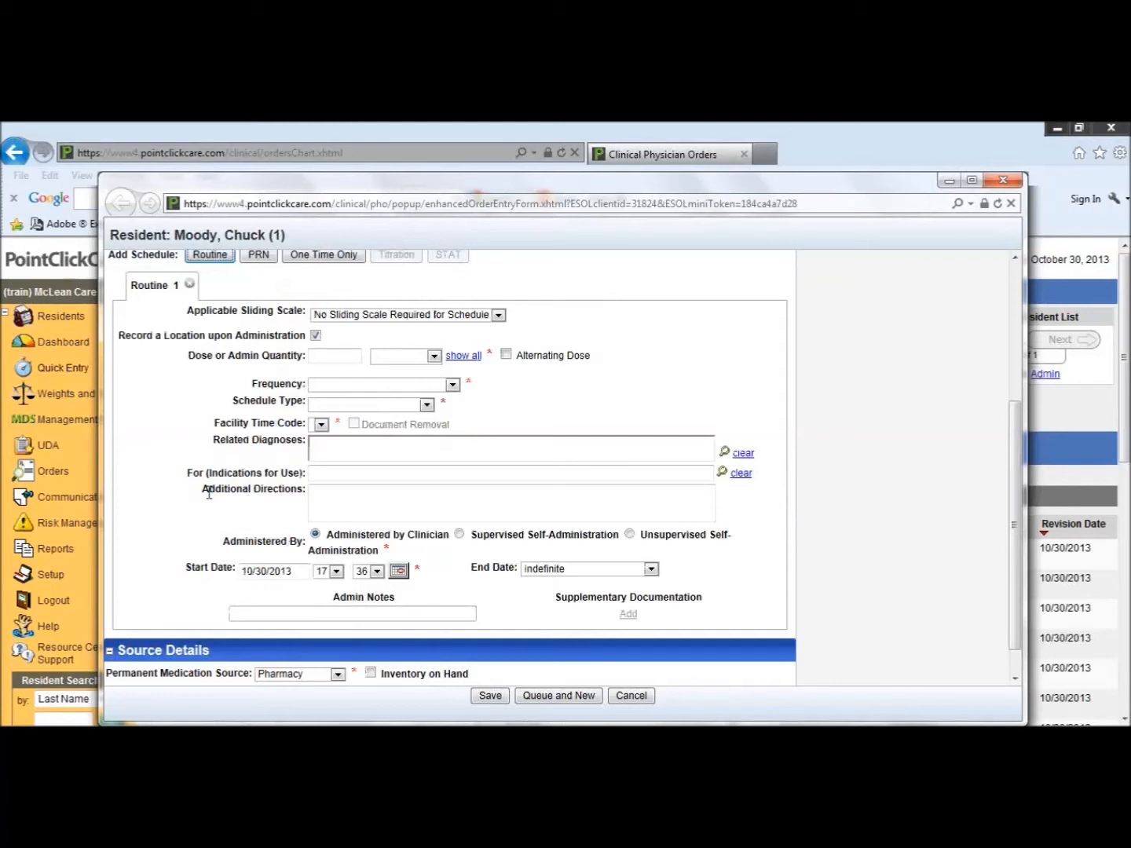
left_click(499, 315)
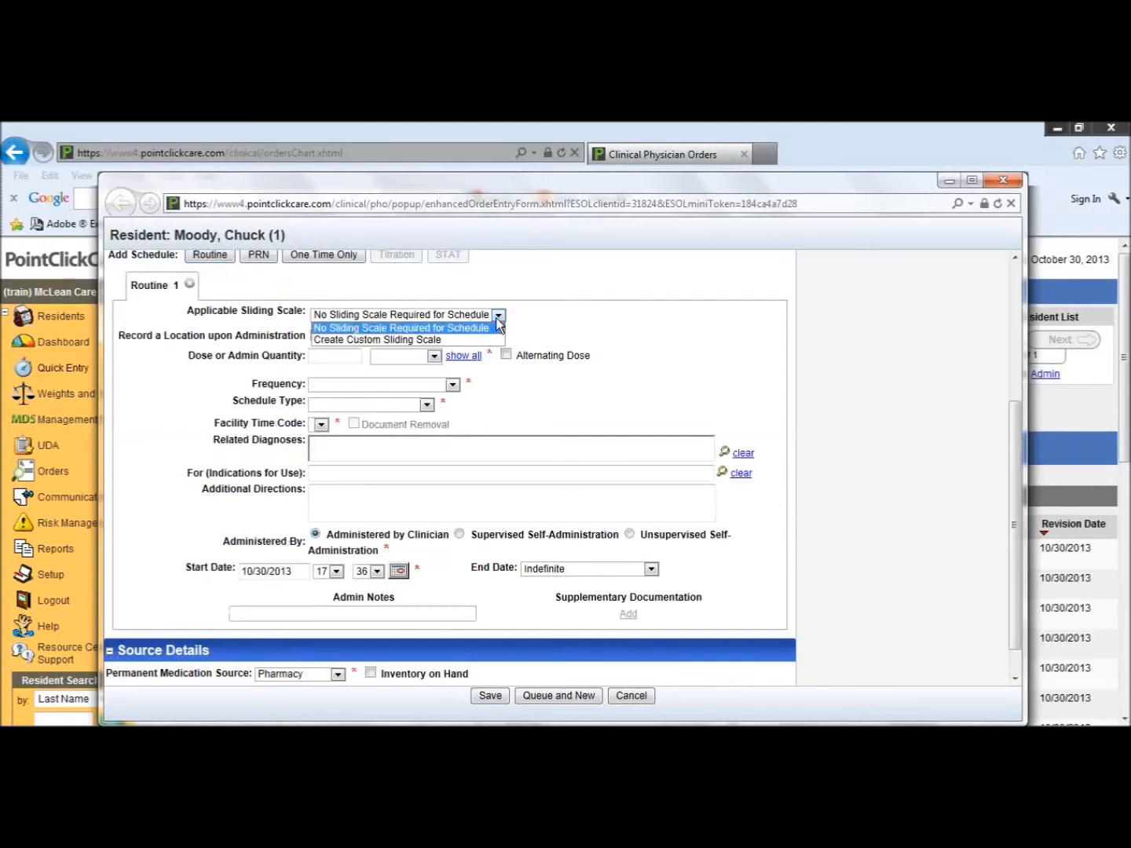
left_click(461, 338)
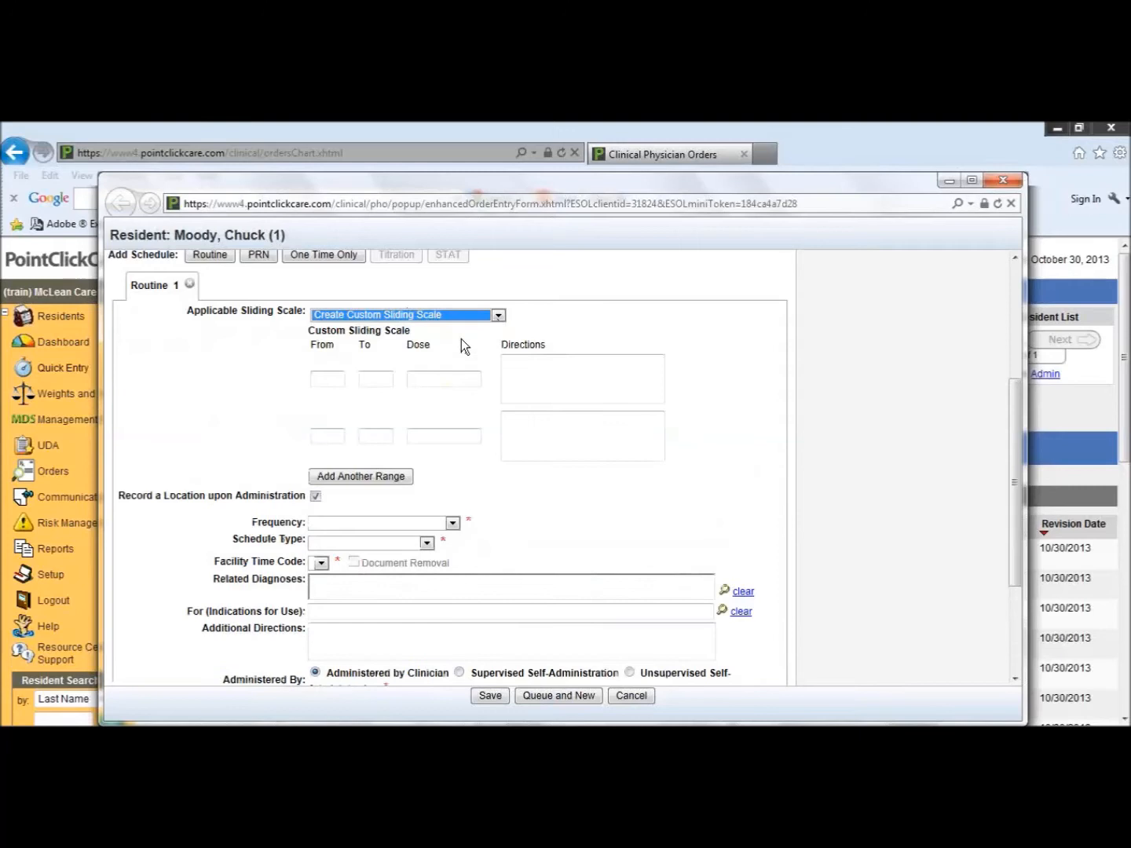
Step: Fill the first sliding scale range from 120 to 200 with a dose of 2 units
left_click(327, 378)
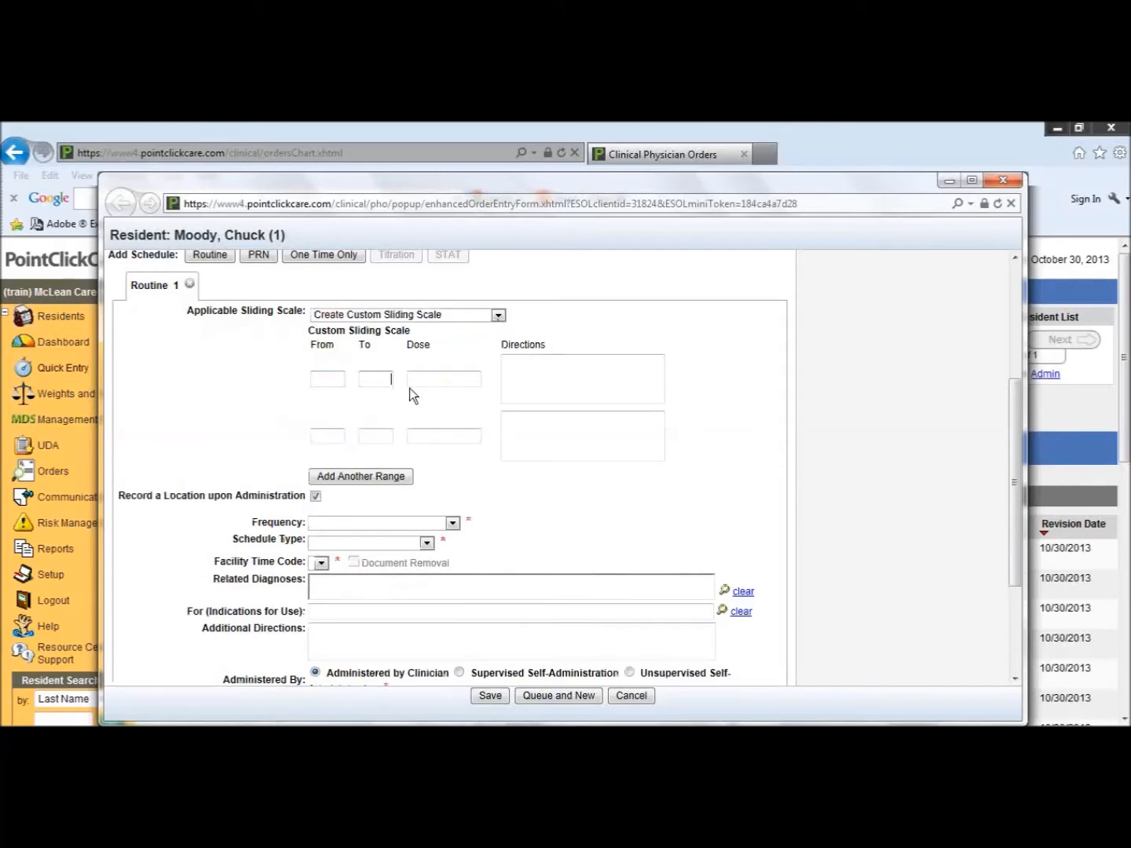
left_click(442, 379)
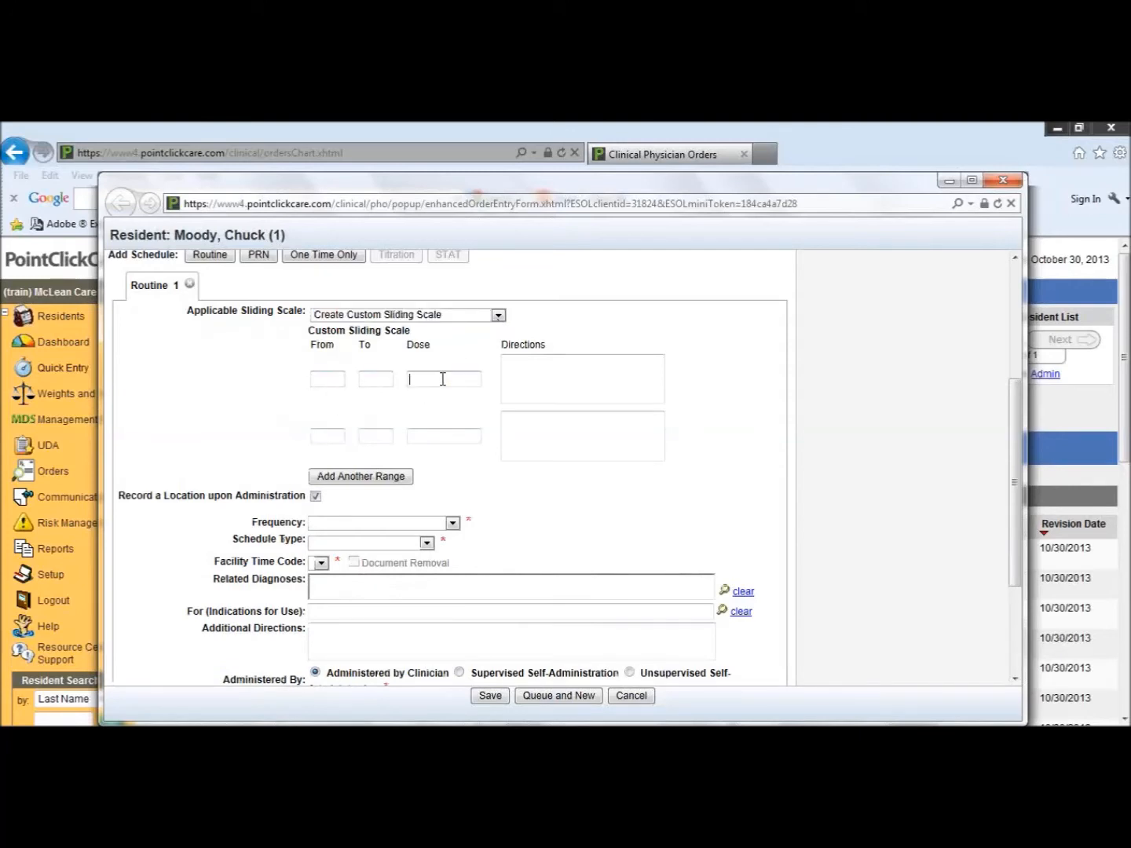
left_click(323, 383)
type("120")
left_click(382, 376)
type("200")
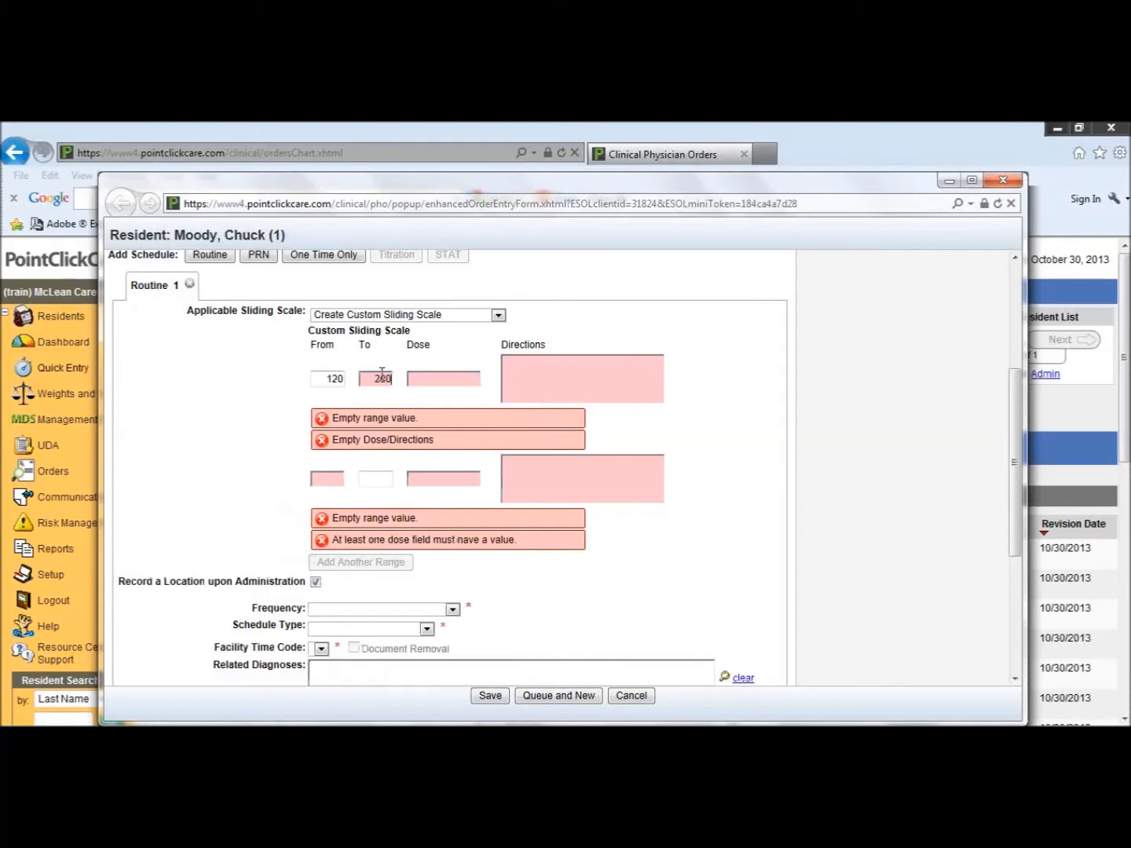
left_click(442, 385)
type("2 units")
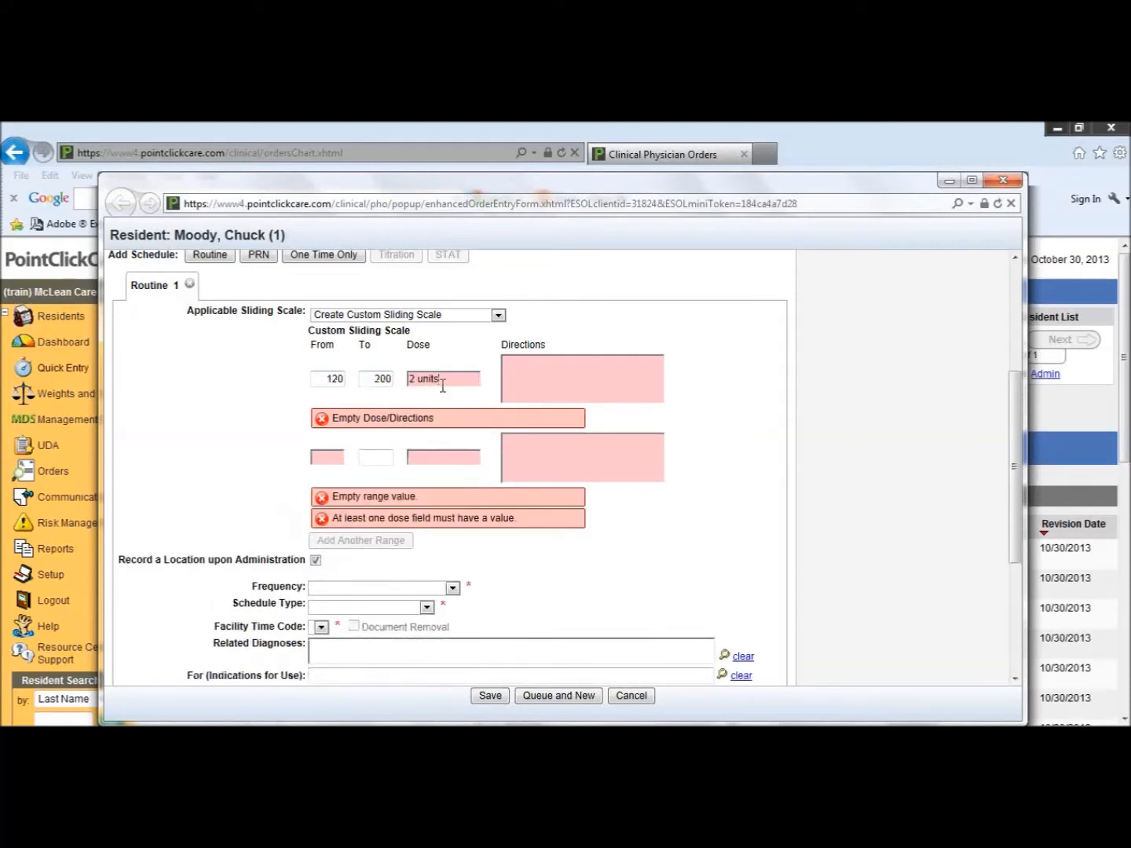
Step: Fill the second sliding scale range from 201 to 250 with a dose of 4 units
left_click(324, 457)
type("201")
left_click(376, 436)
type("250")
left_click(443, 436)
type("4 units")
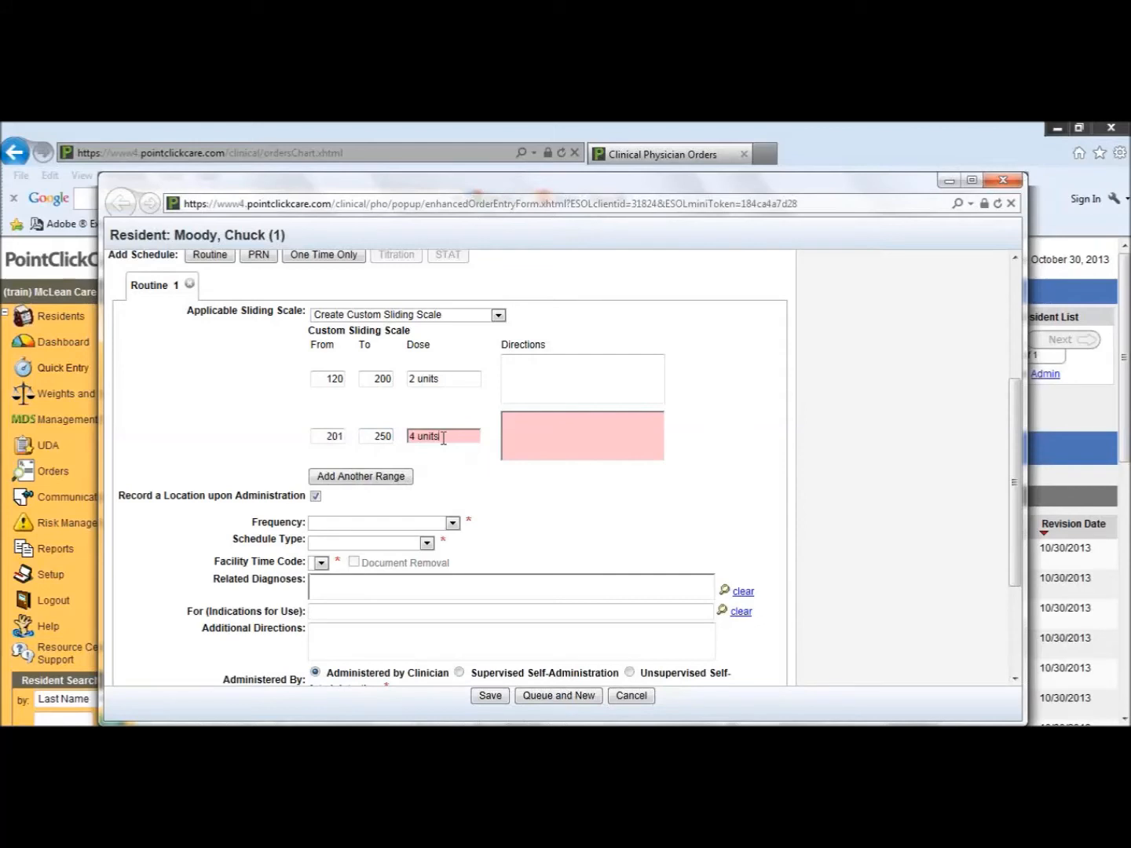
Step: Add a third sliding scale range from 251 to 300 with a dose of 6 units
left_click(380, 476)
left_click(335, 491)
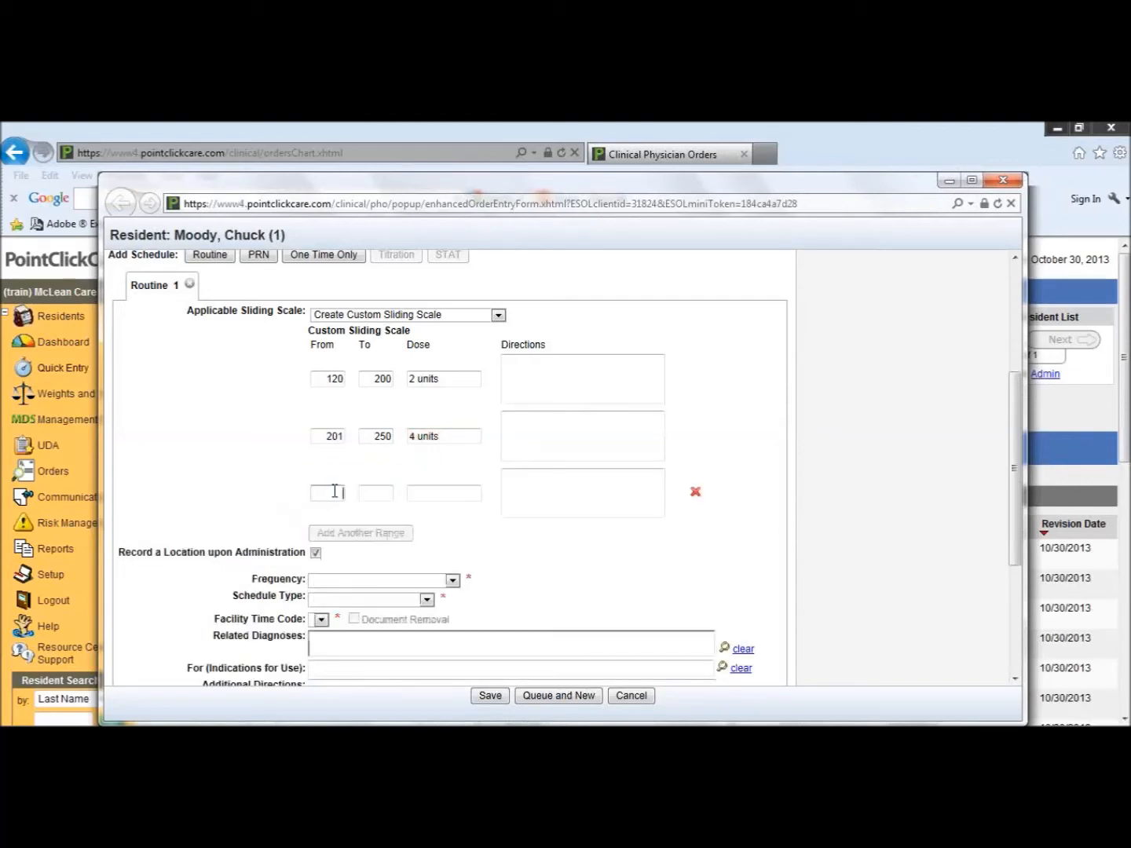
type("251")
left_click(383, 495)
type("300")
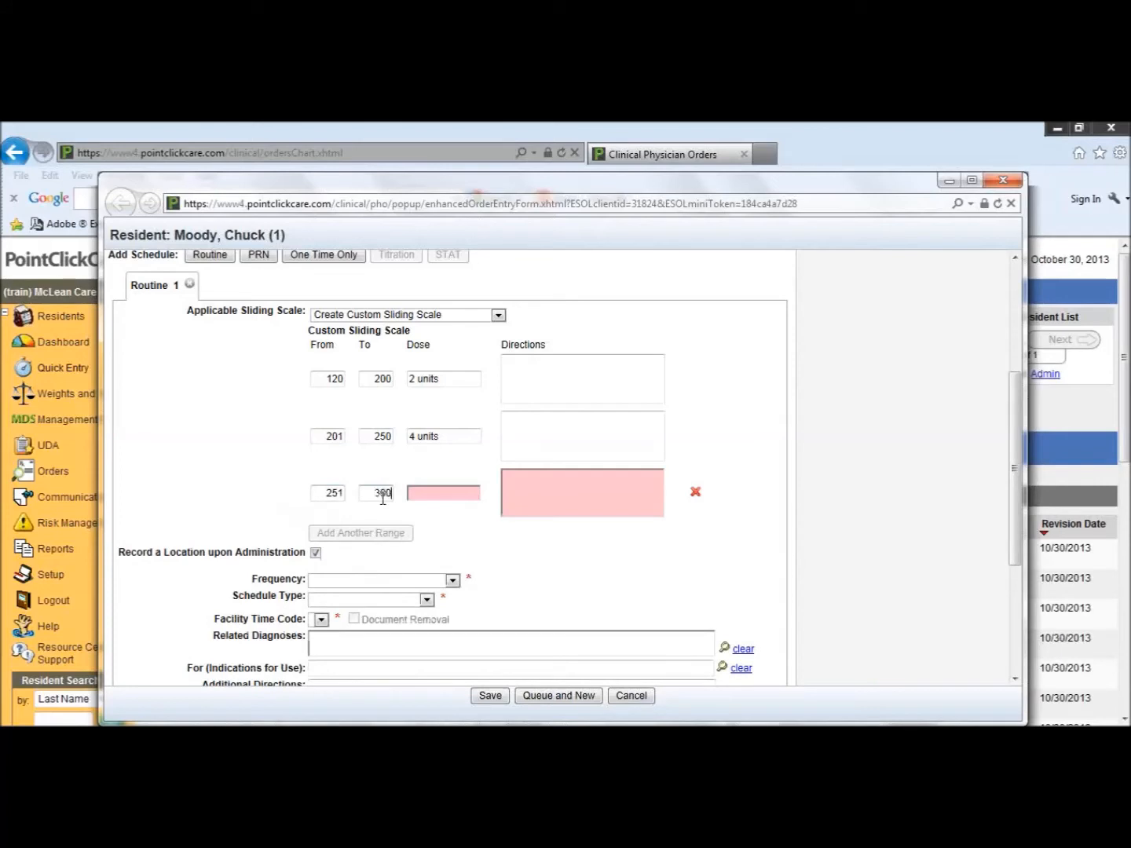
left_click(431, 492)
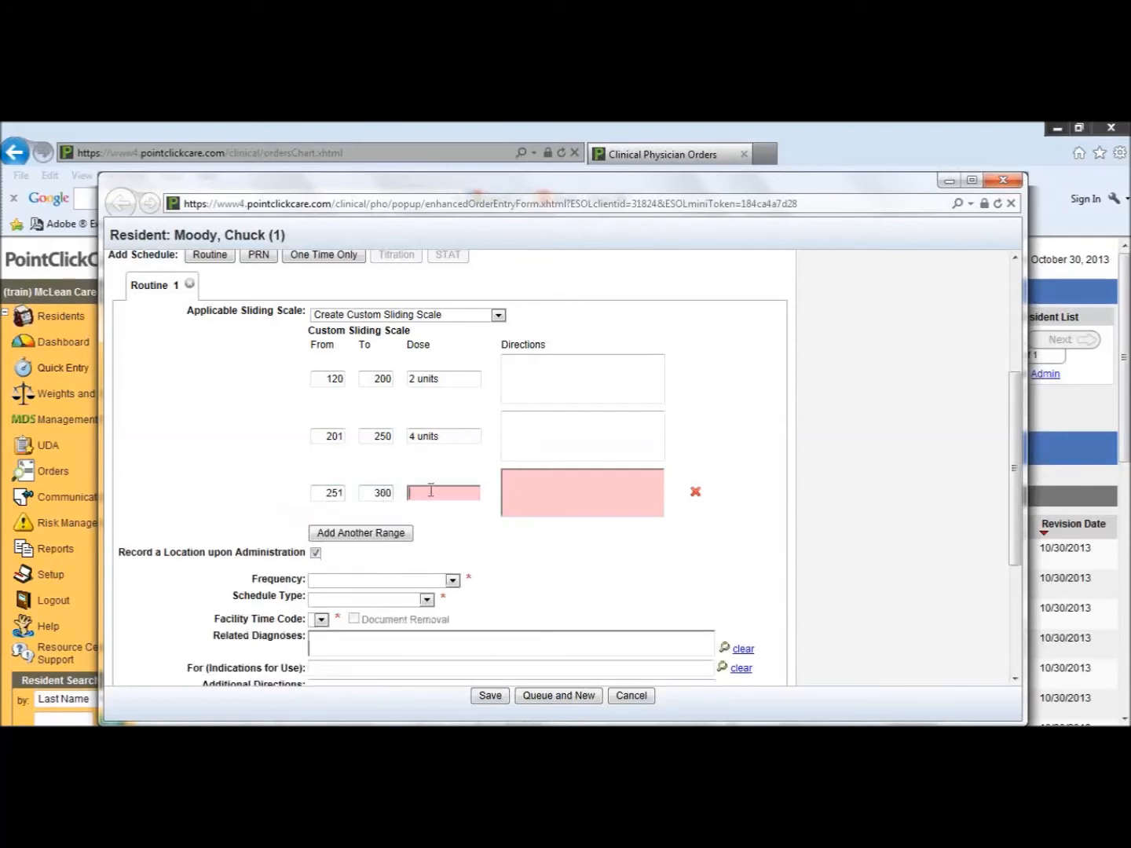
type("6 units")
Step: Add a fourth sliding scale range from 301 to 1000 with a dose of 10 units
left_click(408, 527)
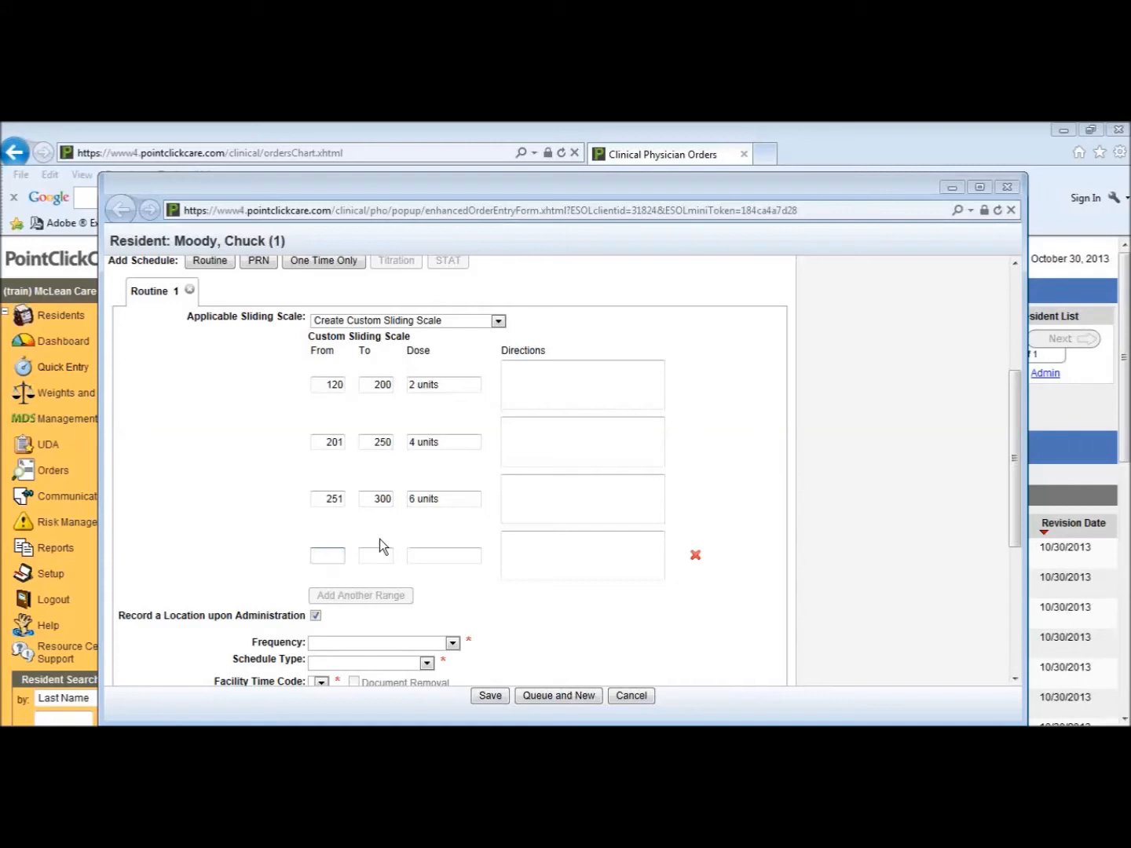
type("301")
left_click(378, 555)
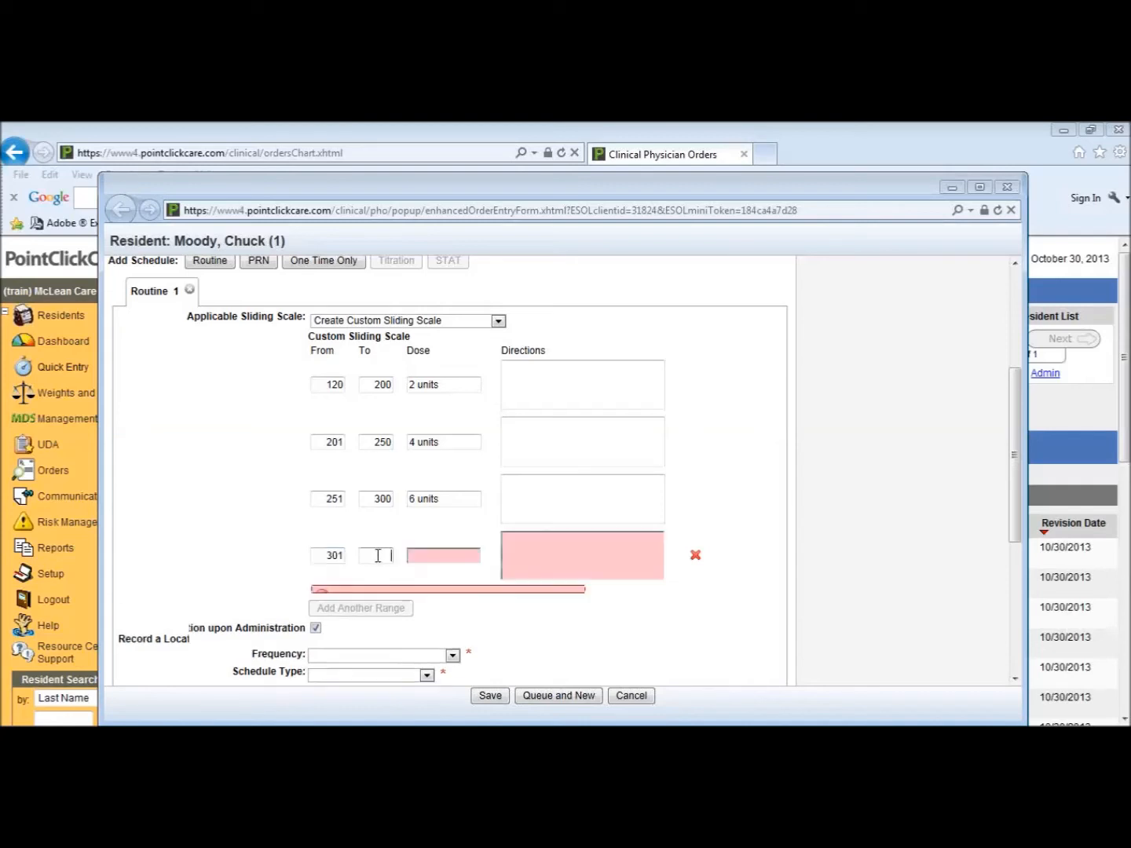
type("1000")
left_click(421, 562)
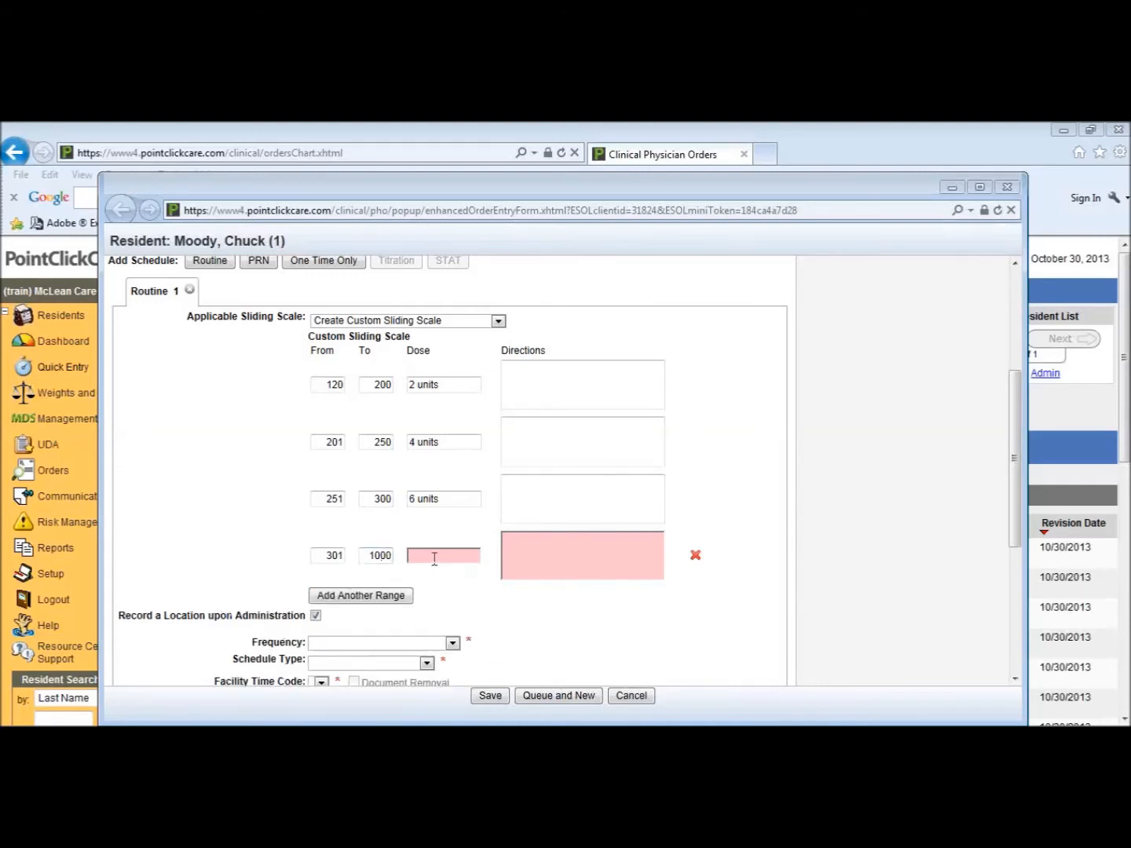
type("10 units")
left_click(517, 558)
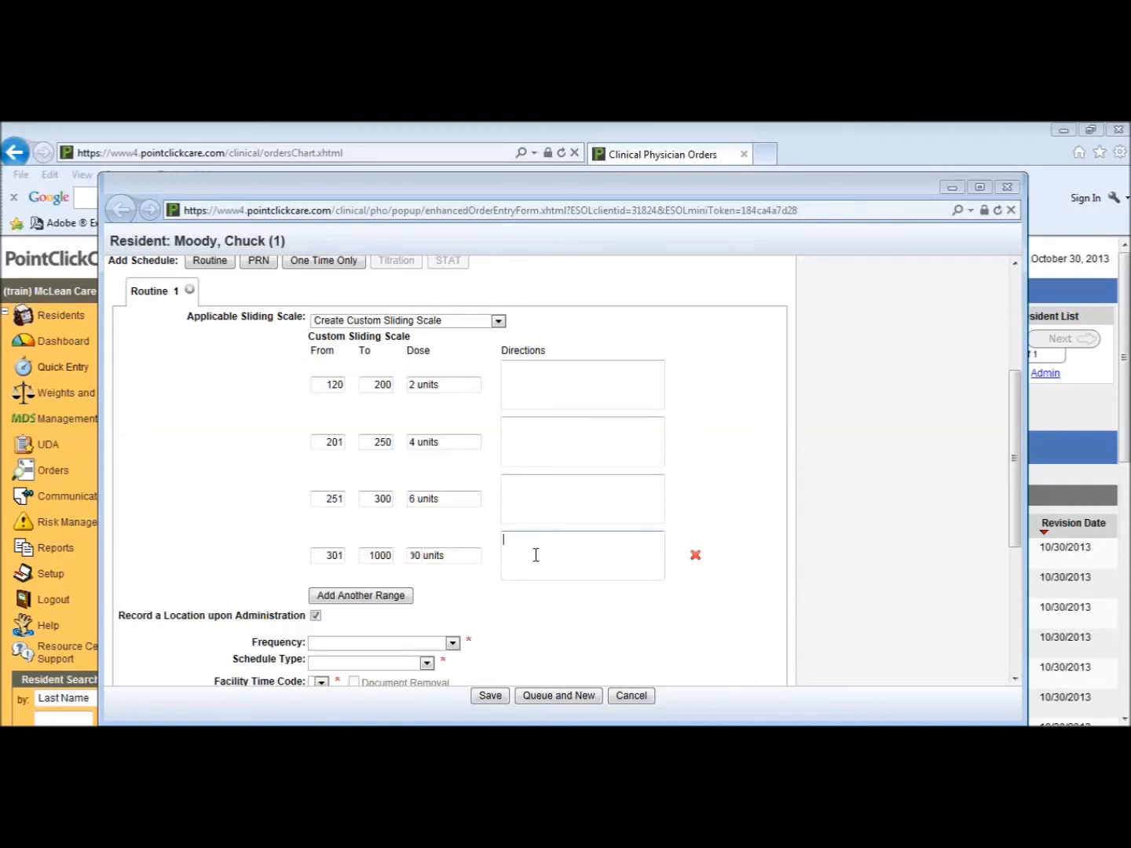
type("call MDS immedia")
key("BackSpace")
key("BackSpace")
left_click_drag(590, 538, 482, 536)
key("BackSpace")
Step: Change the dose of the 301 to 1000 range to "none" and enter "call MD" as its directions
left_click_drag(473, 559, 401, 559)
type("none")
left_click(506, 561)
type("call MD")
scroll(387, 594, "up", 2)
left_click(409, 649)
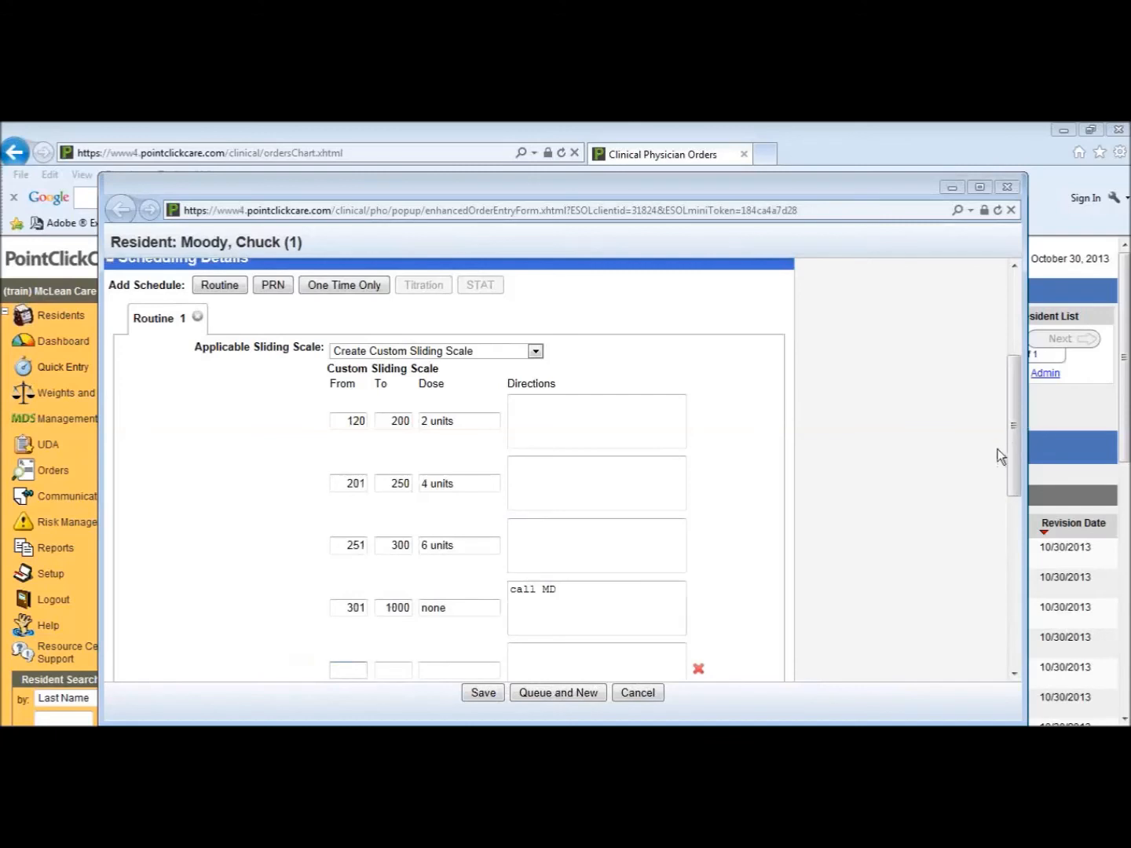
left_click_drag(1014, 451, 1015, 515)
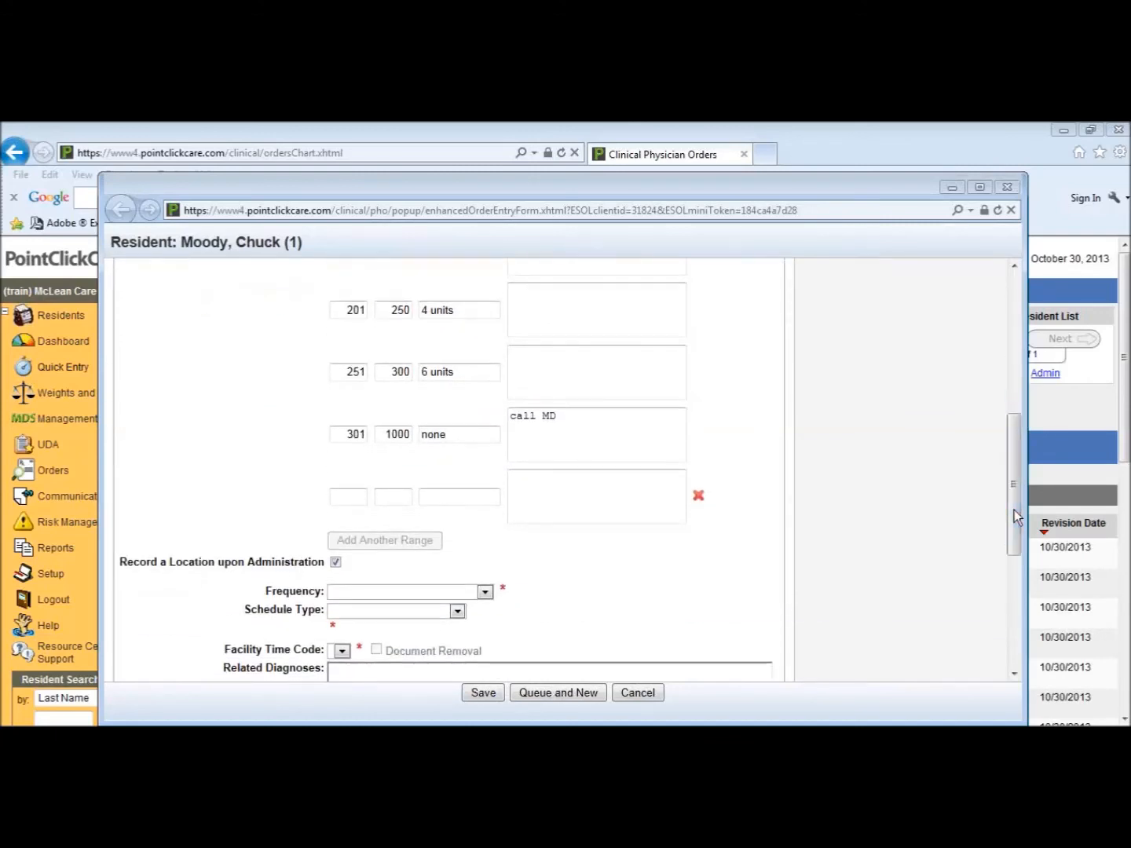
left_click(699, 498)
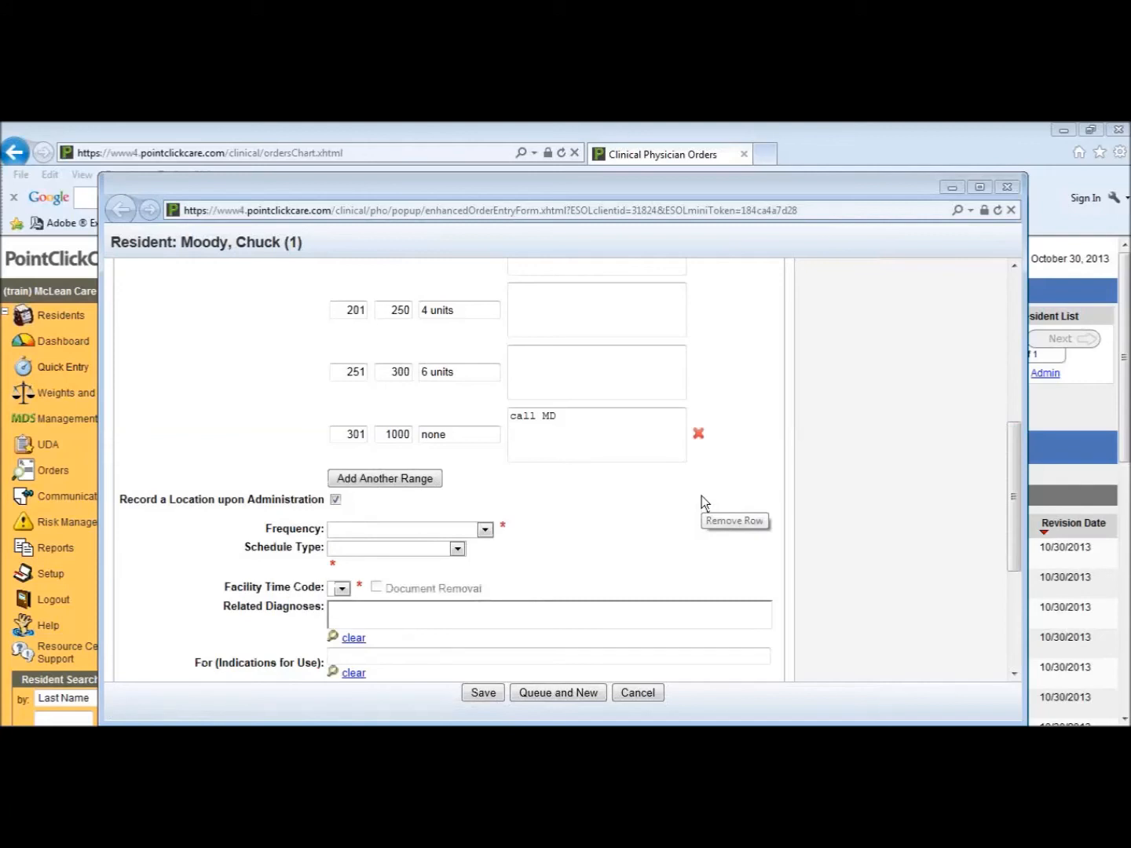
Step: Set the frequency to one time a day, the schedule type to Everyday and the facility time code to qd
left_click(483, 530)
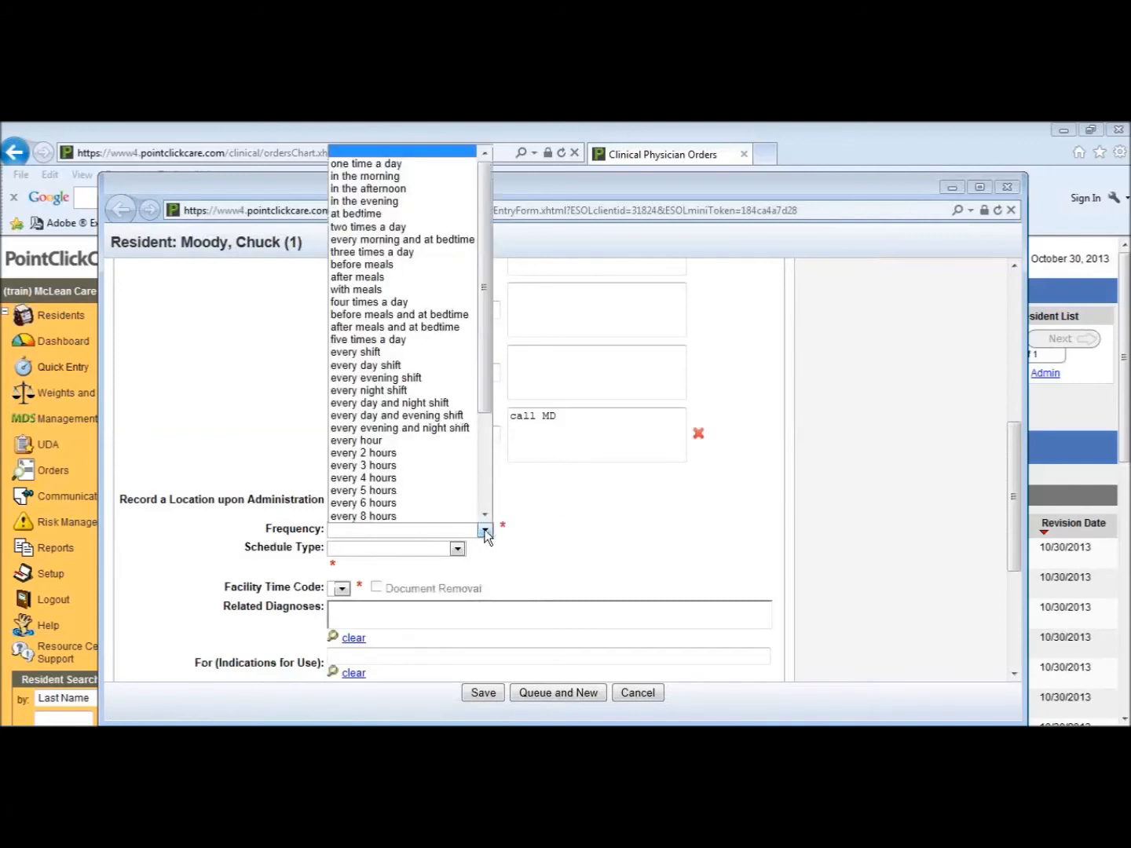
left_click(406, 168)
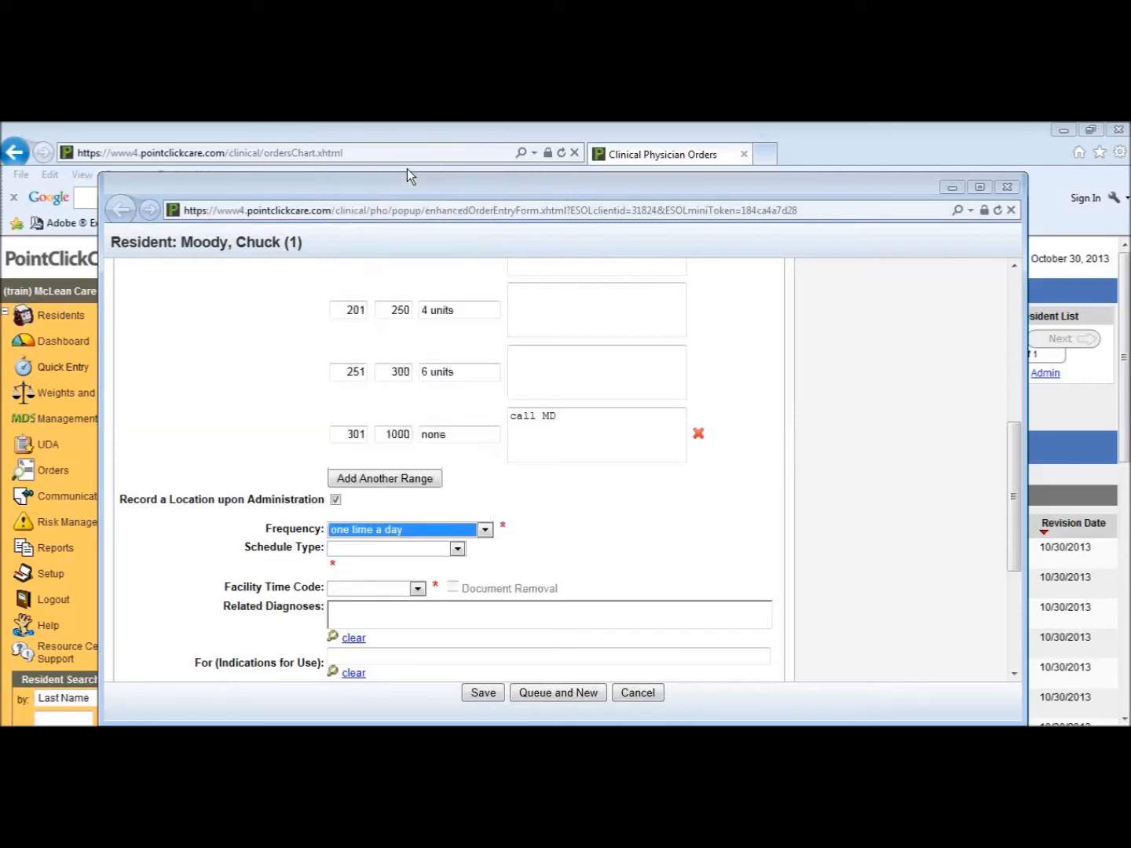
left_click(433, 549)
left_click(405, 578)
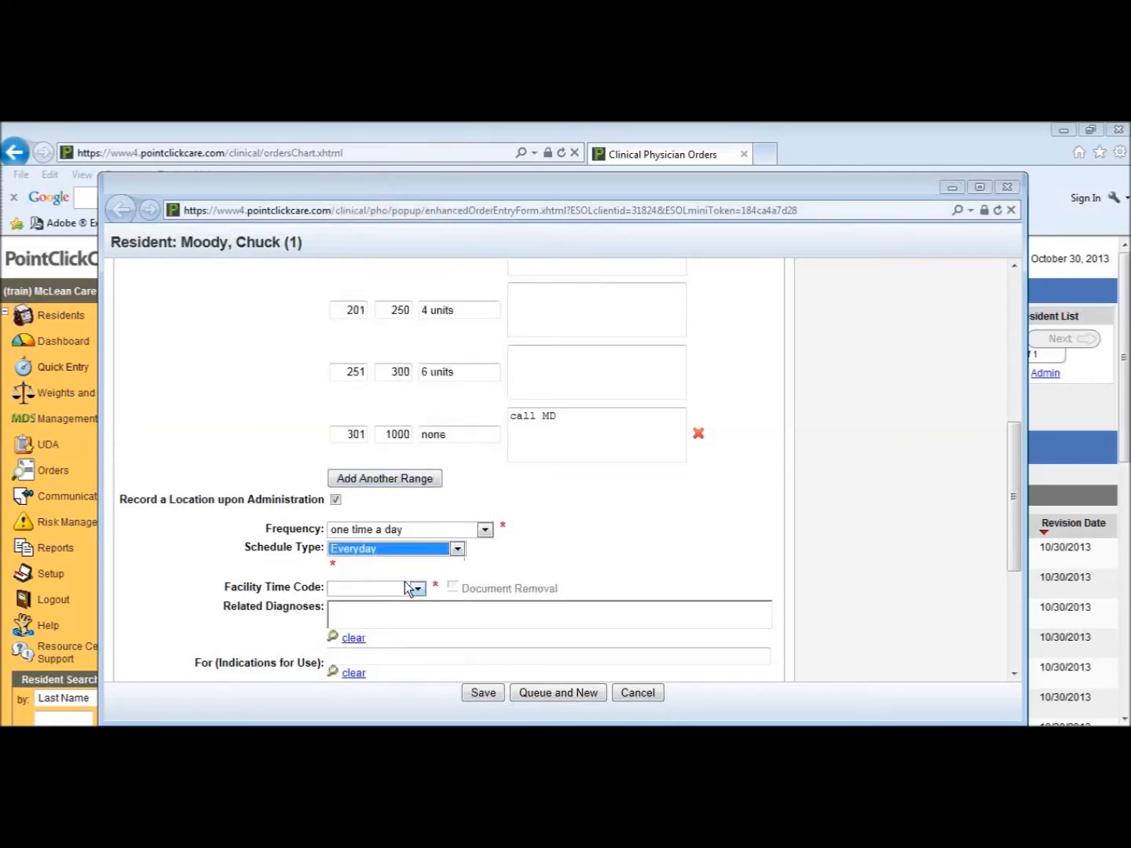
left_click(419, 588)
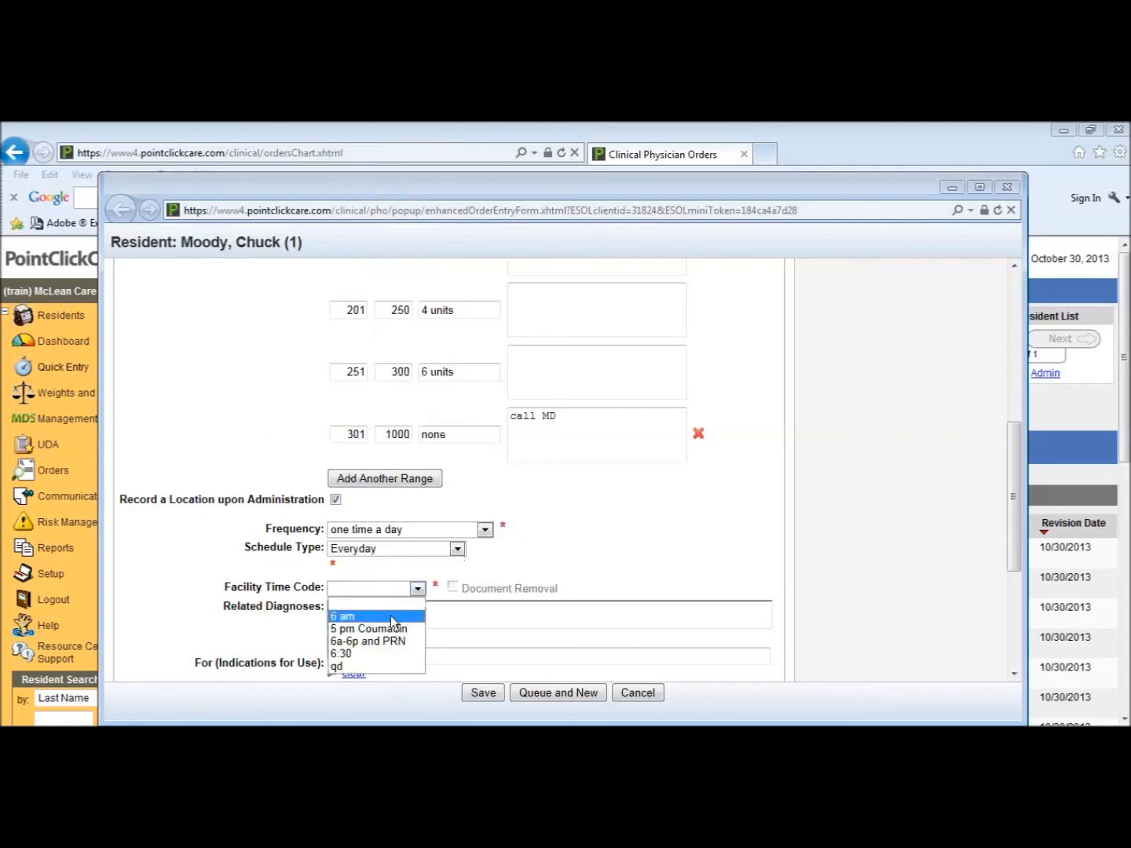
left_click(373, 667)
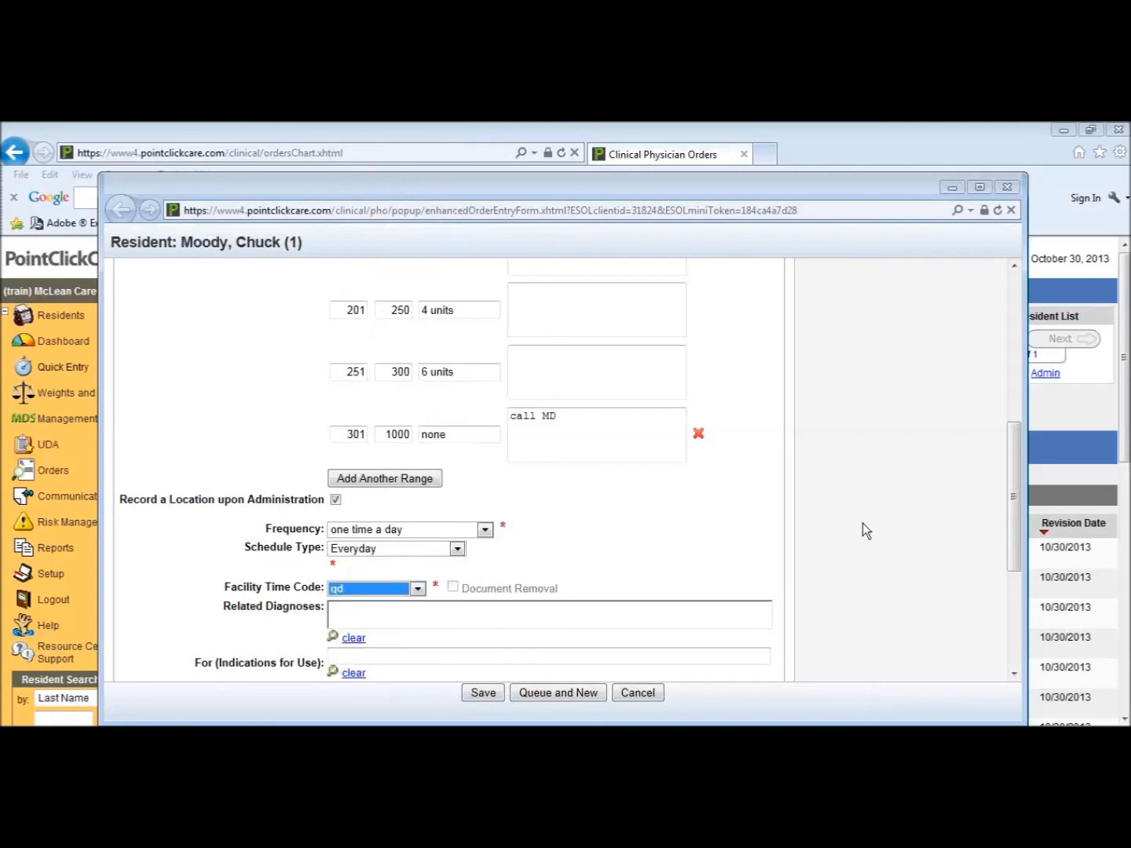
Step: Relate the order to the resident's diagnosis Congestive Heart Failure Unspecified (428.0)
left_click_drag(1014, 521, 1013, 608)
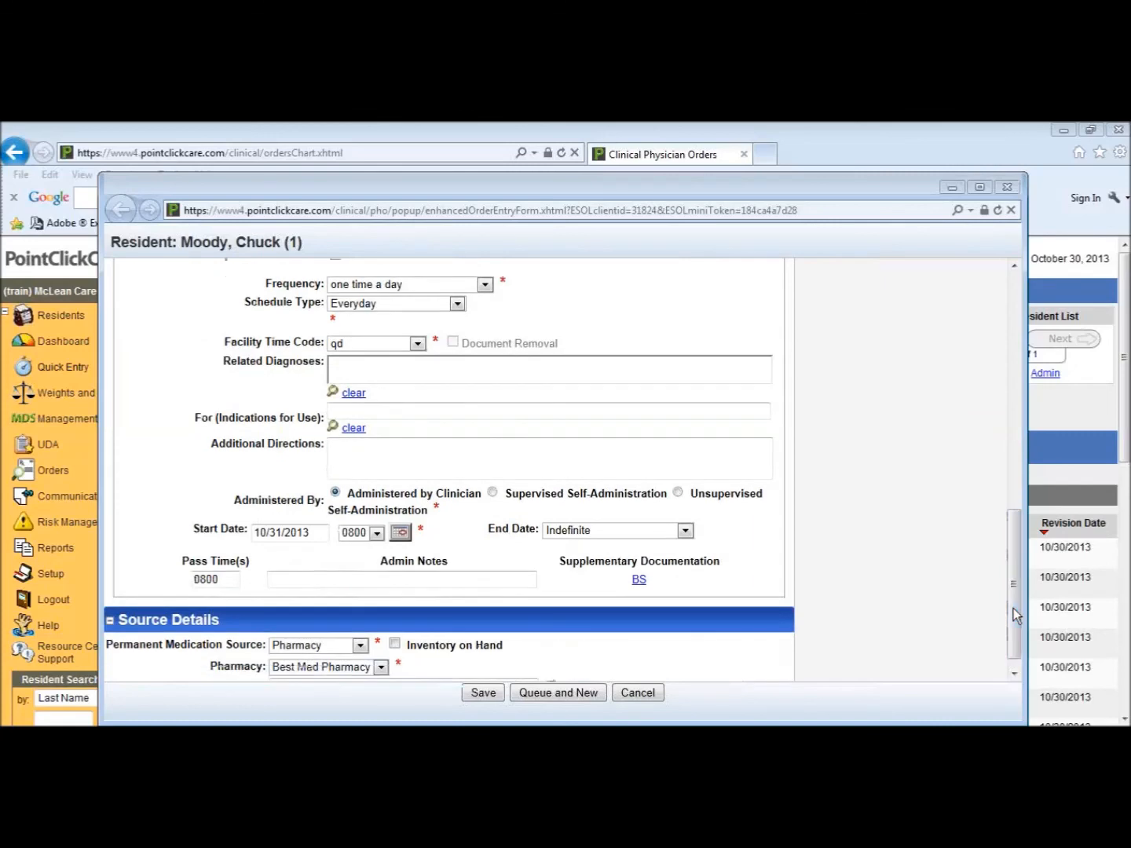
left_click(723, 413)
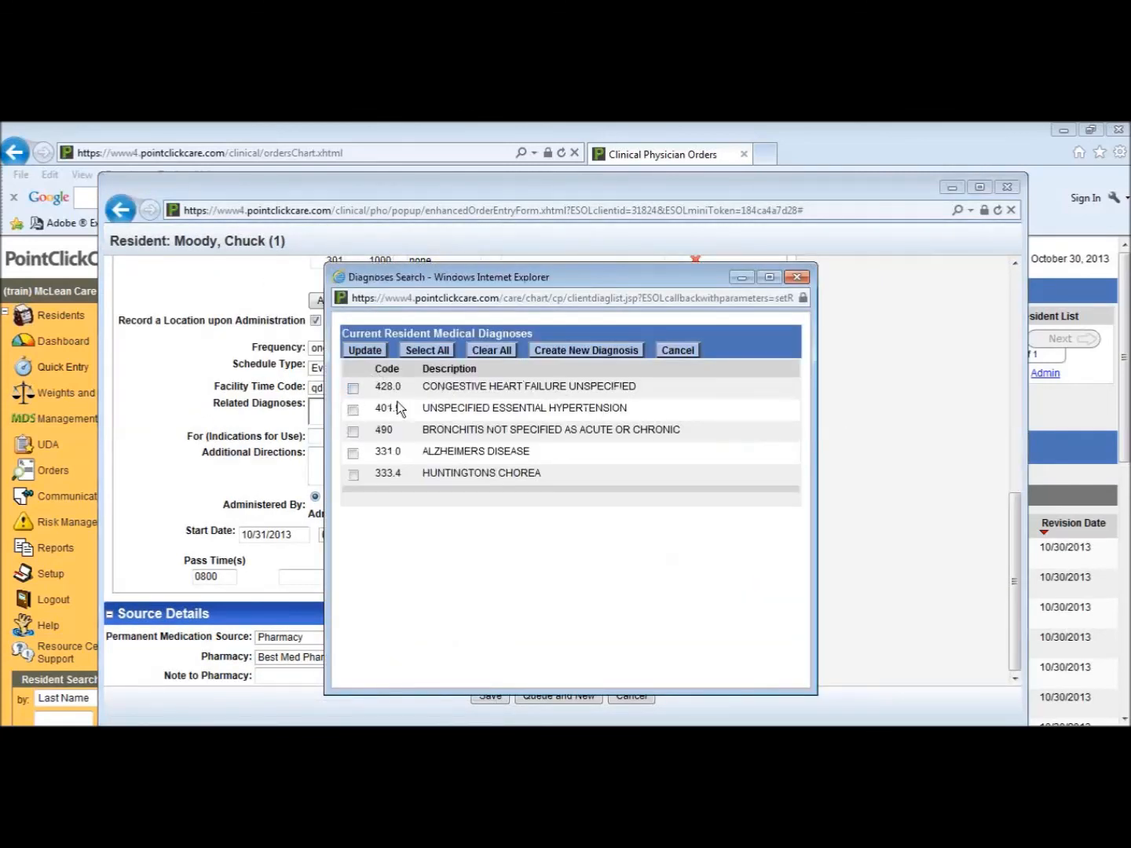
left_click(353, 388)
left_click(367, 354)
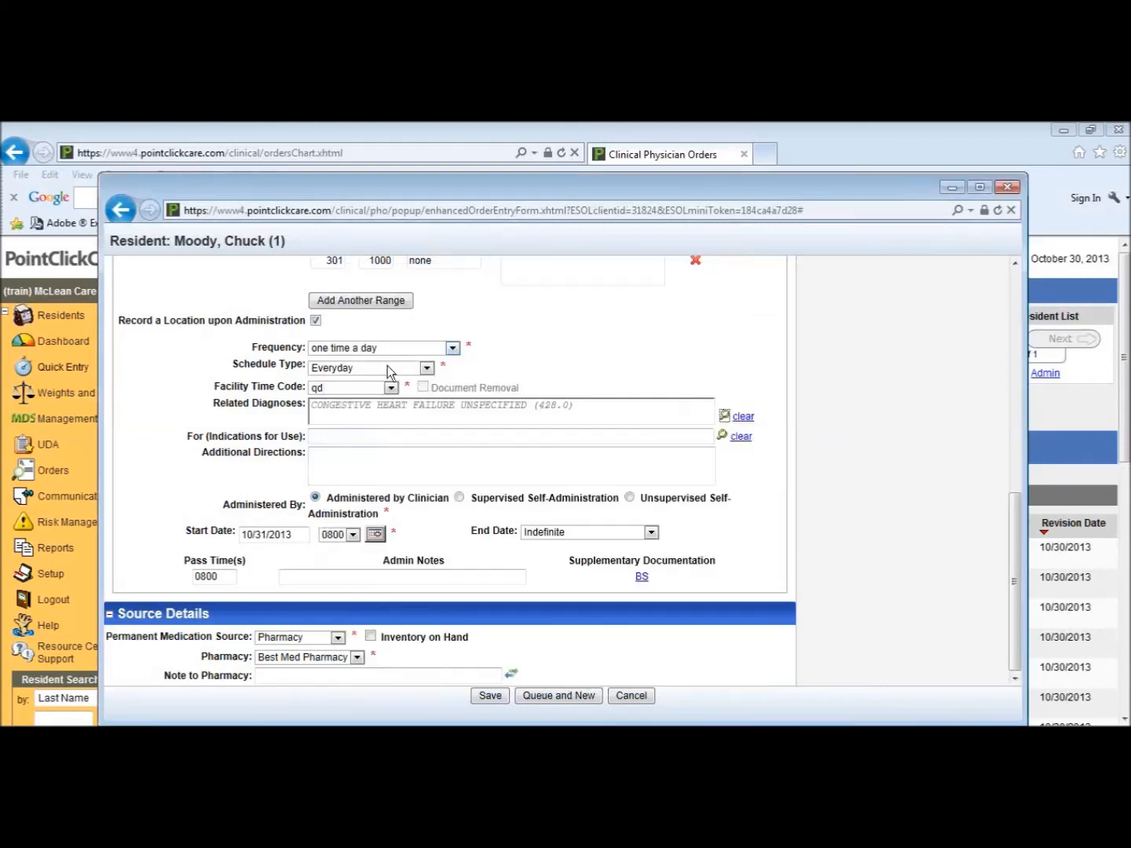
left_click(292, 577)
Step: Mark the medication as Inventory on Hand and save the NovoLOG order, proceeding despite potential duplicates and acknowledging the review
left_click_drag(1014, 609, 1007, 544)
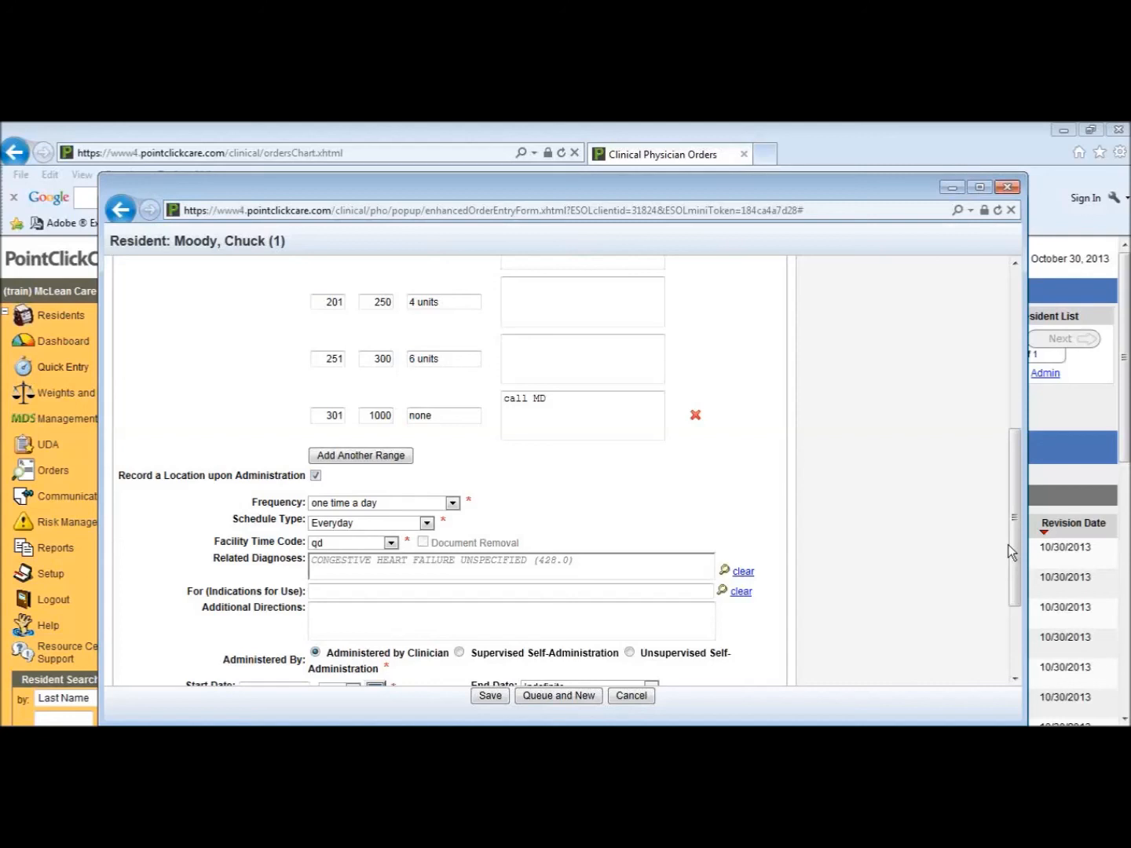
left_click_drag(1012, 537, 1017, 449)
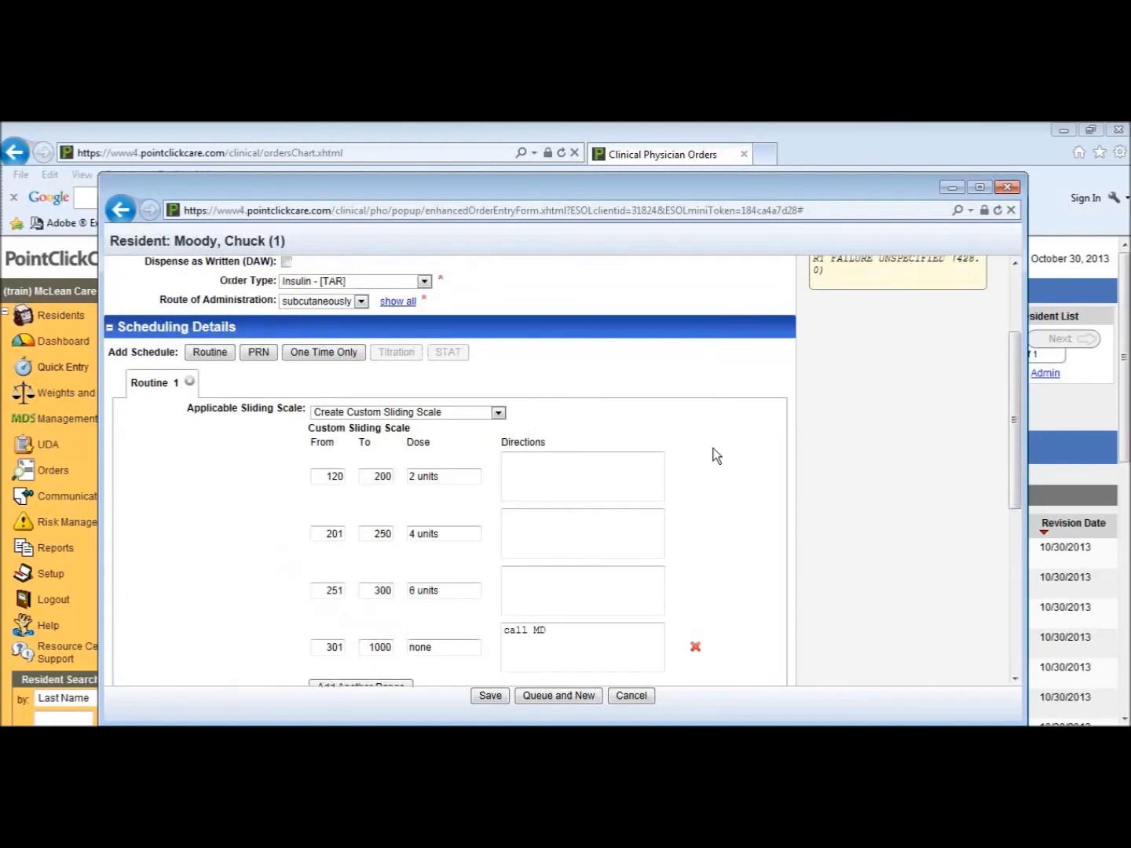
left_click_drag(1012, 463, 1000, 636)
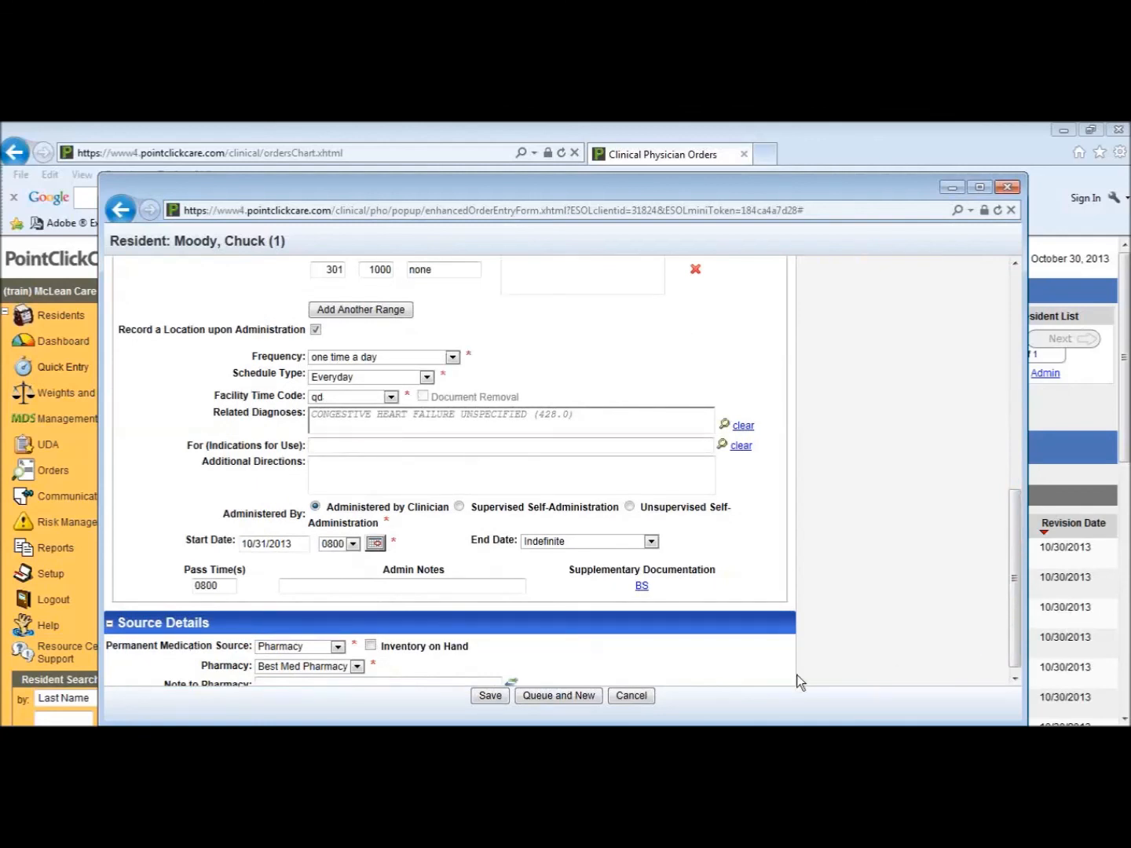
left_click(370, 645)
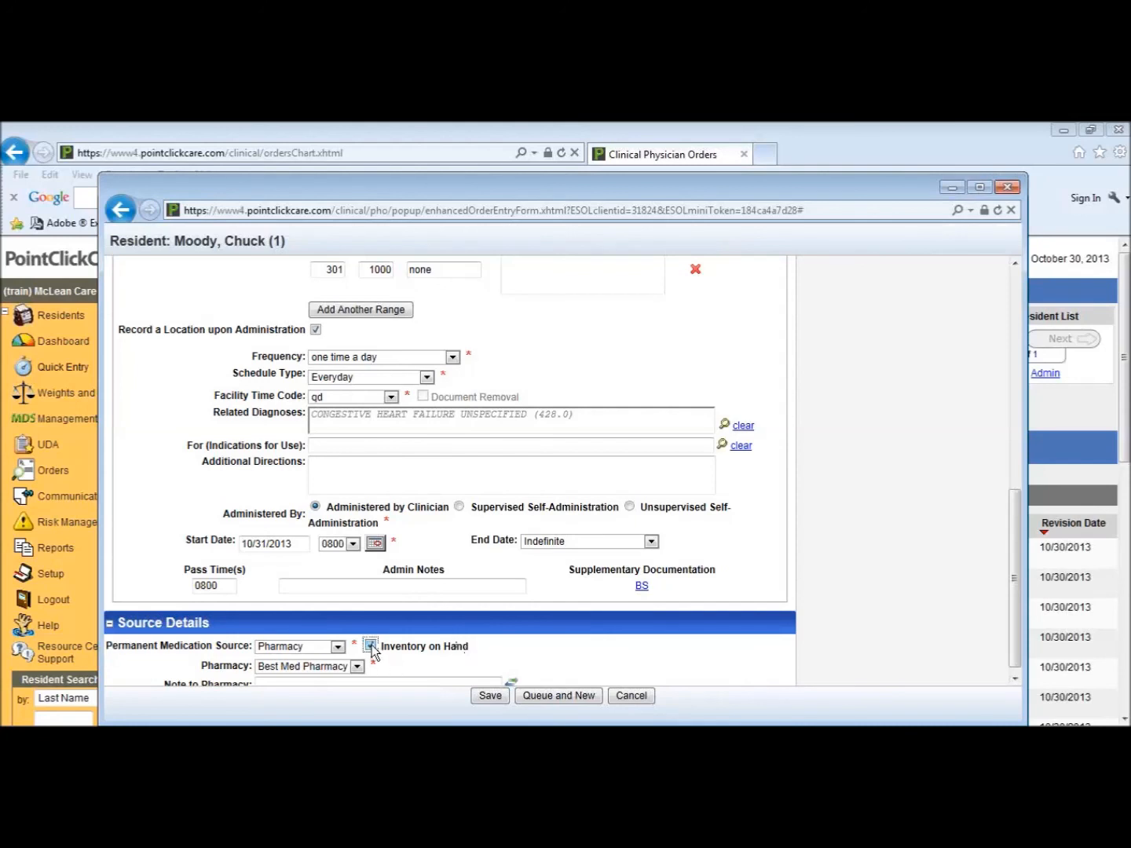
left_click(492, 697)
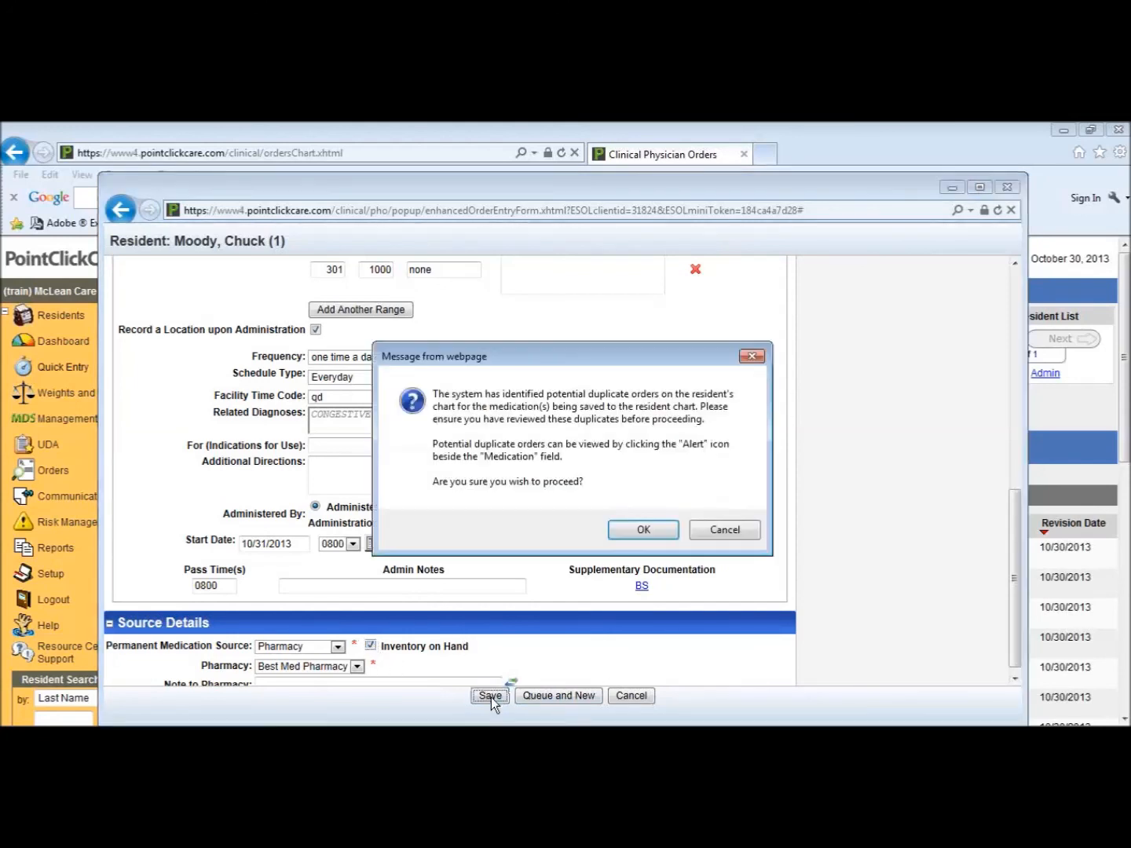
left_click(644, 531)
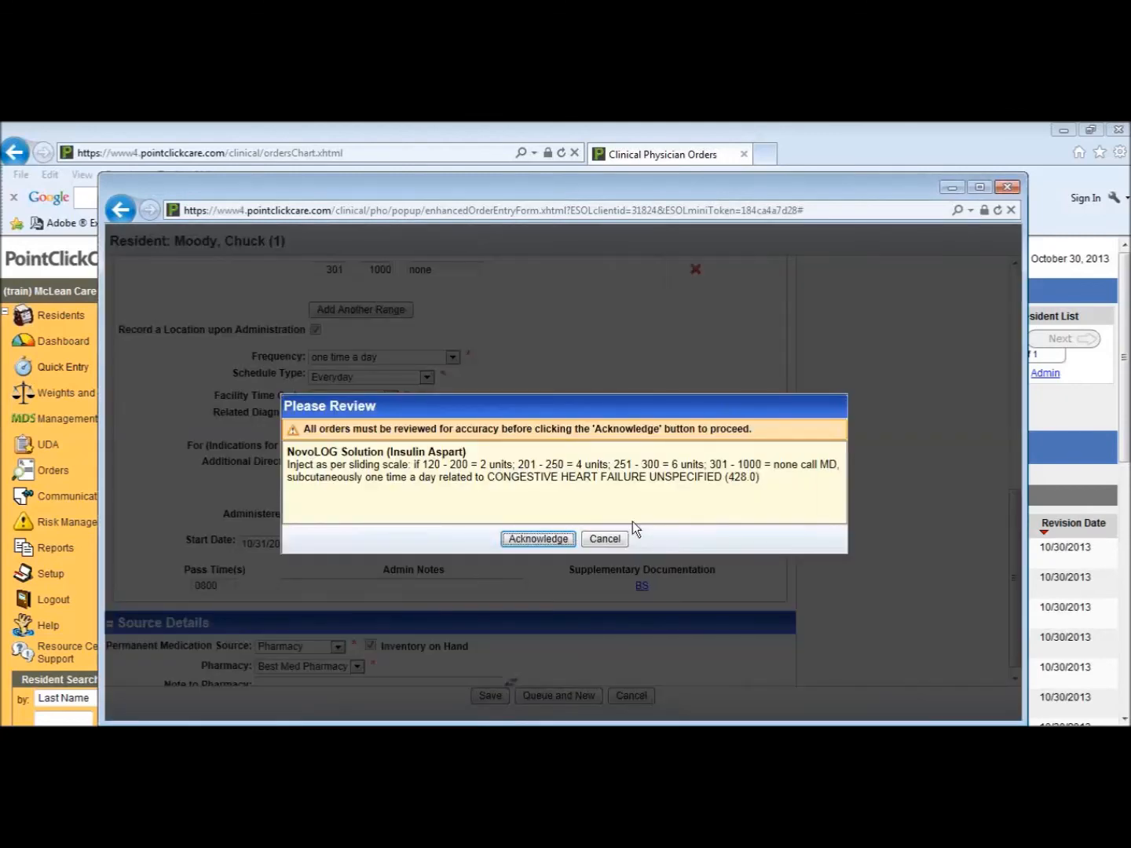
left_click(555, 540)
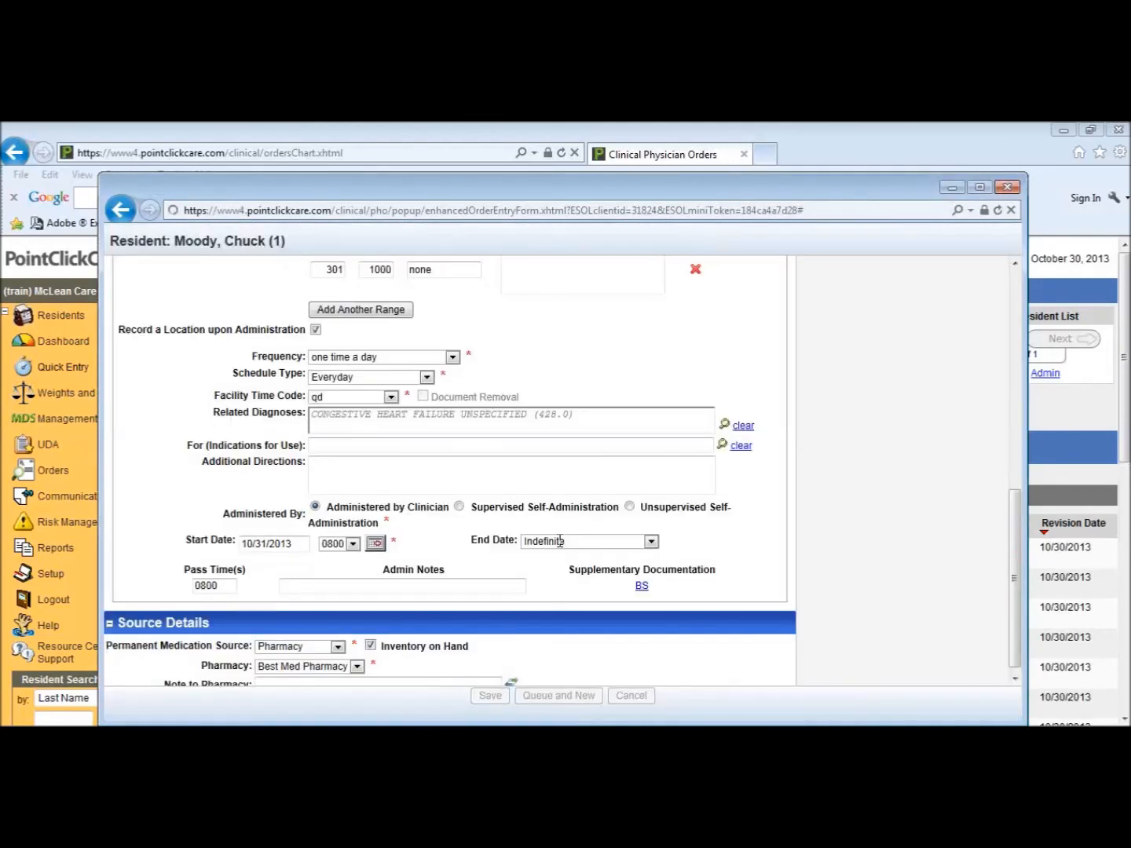